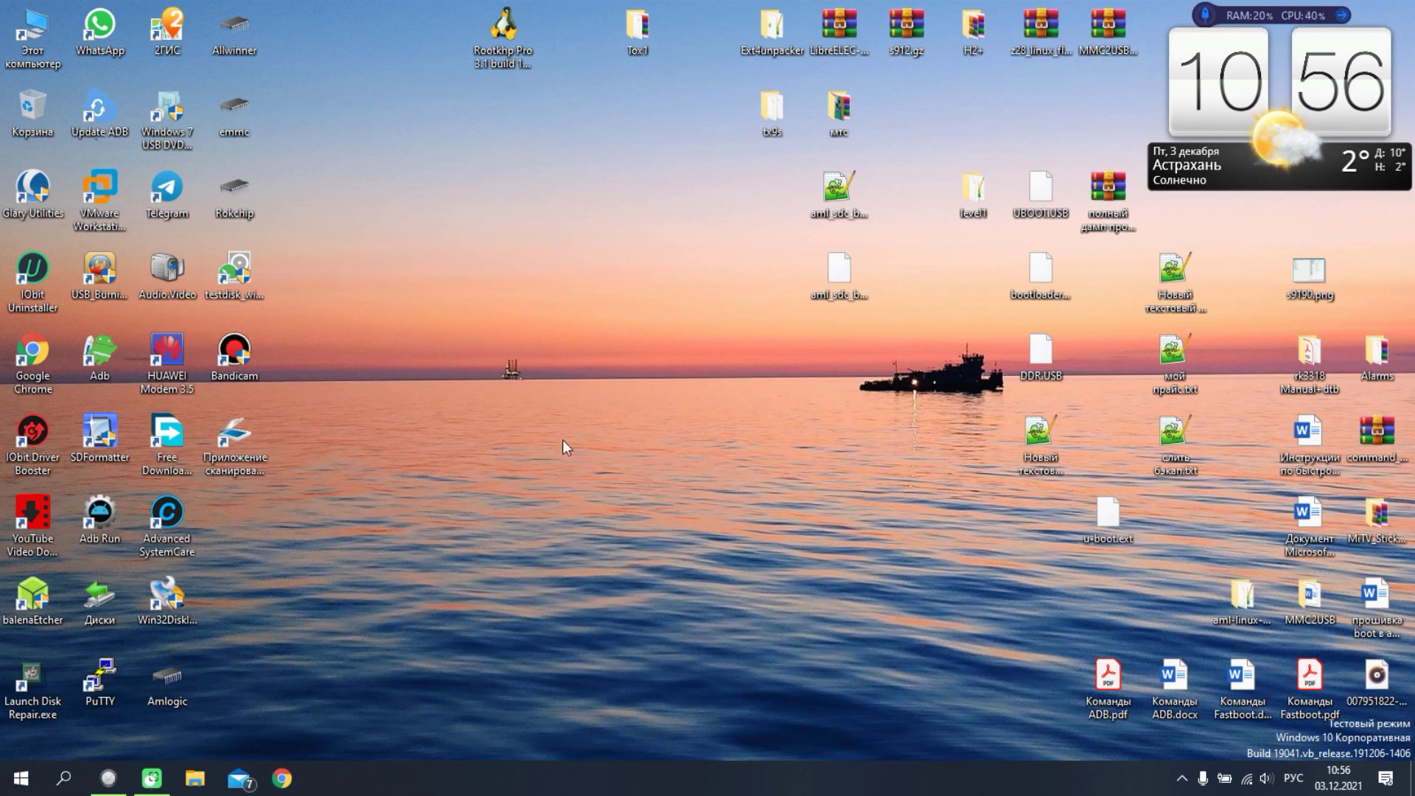
Check the contents of the SDHC (Y:) card in the file manager and close its window
double_click(38, 30)
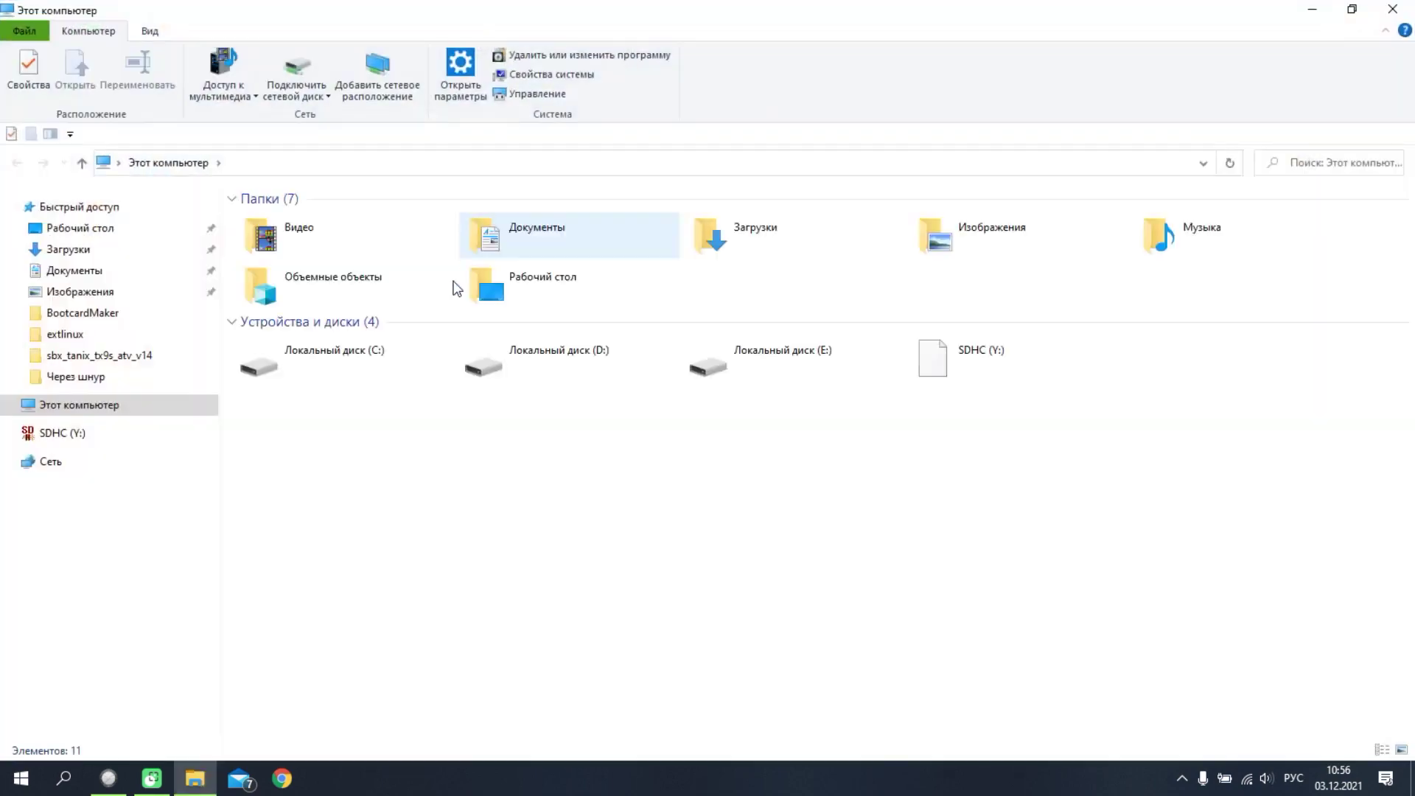
double_click(1036, 354)
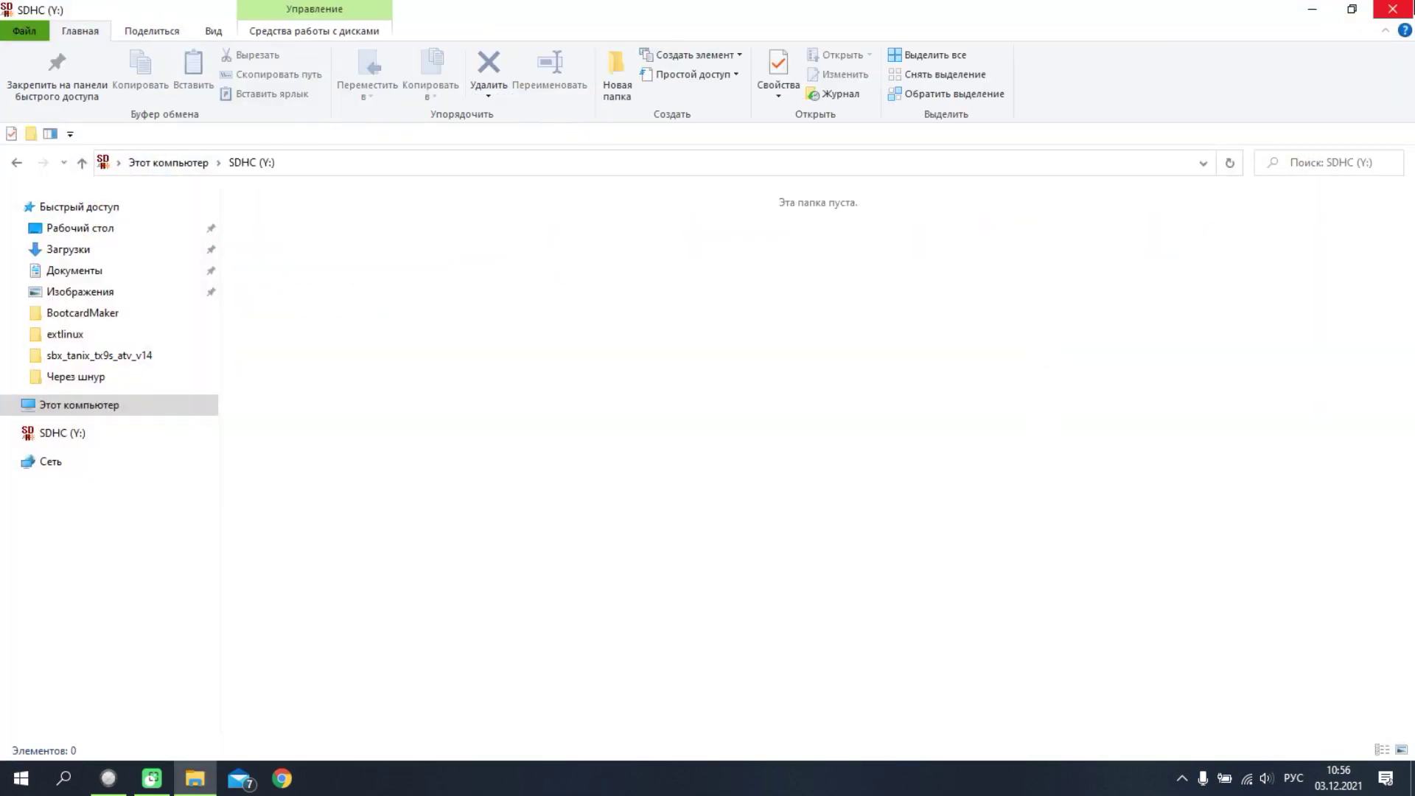
click(1392, 9)
click(701, 387)
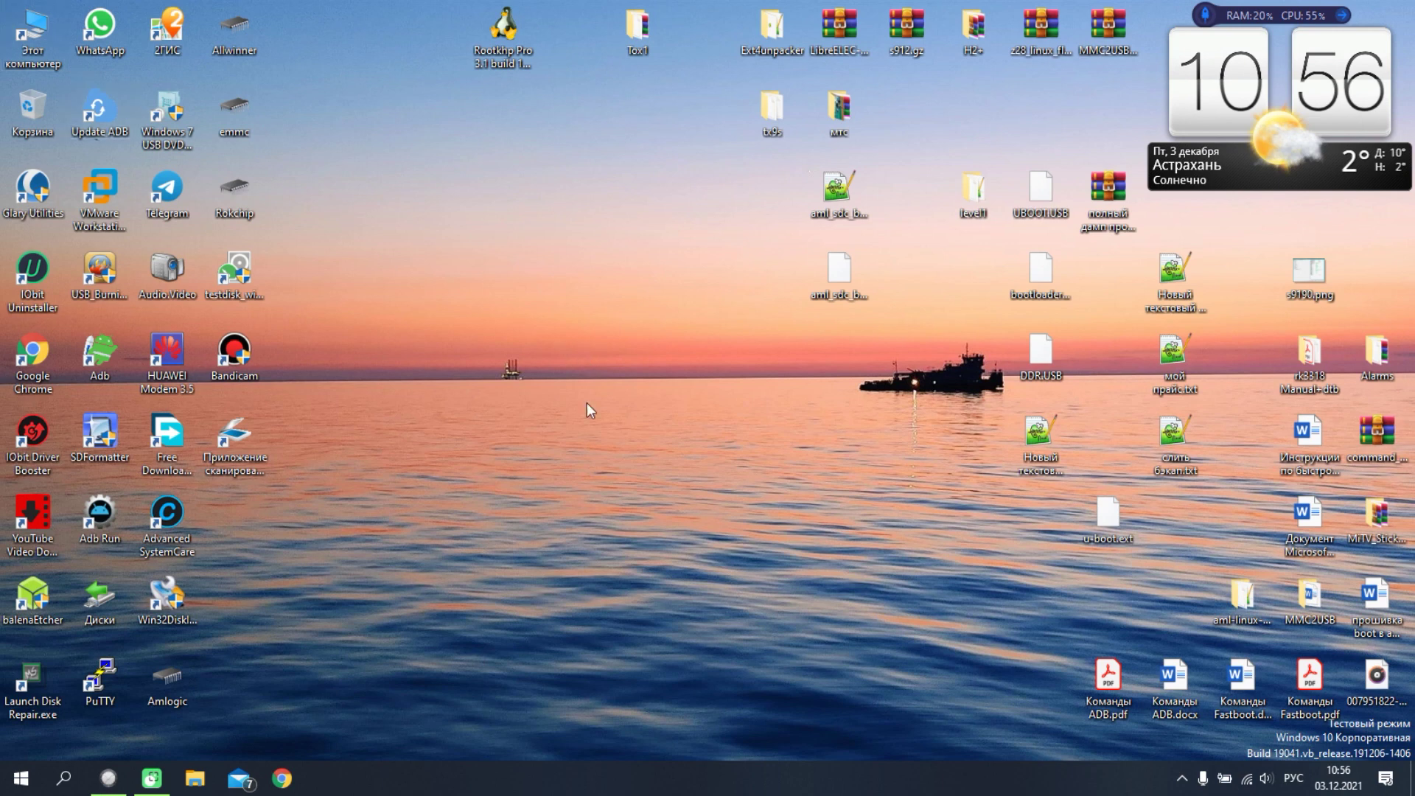
Switch to Chrome, load the channel's content list in YouTube Studio and open the rk3318 Armbian с рабочим wifi video on YouTube
click(294, 781)
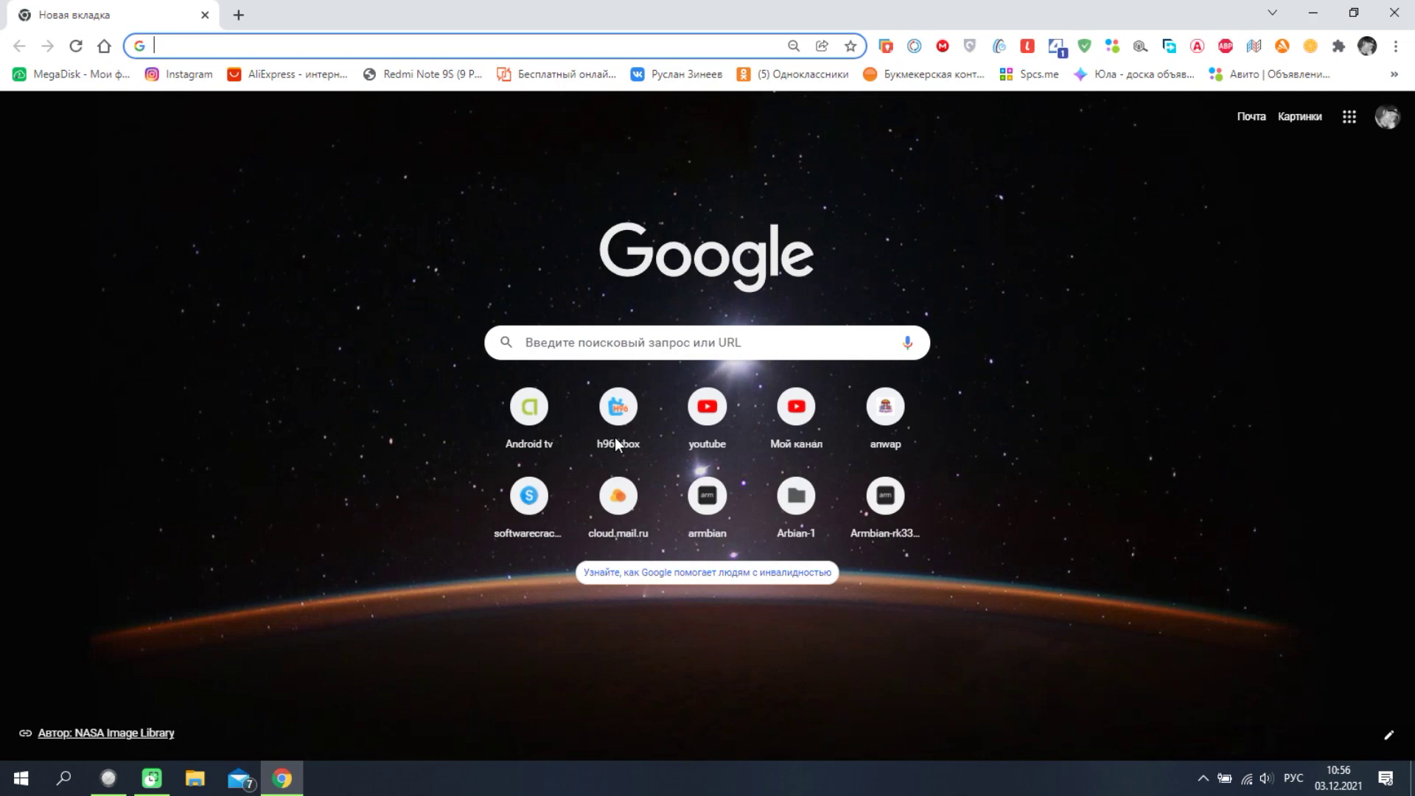
key(ctrl+v)
key(Return)
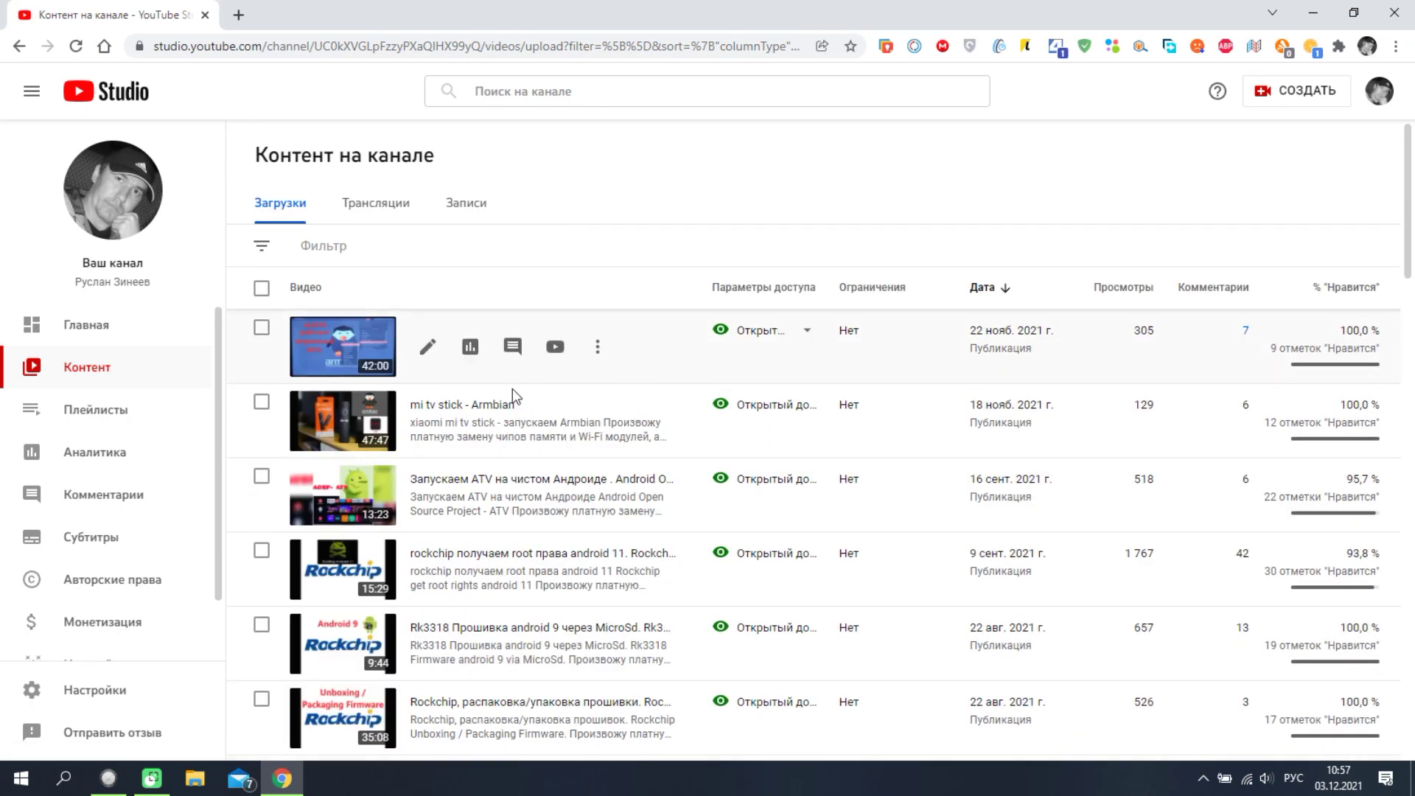
click(555, 346)
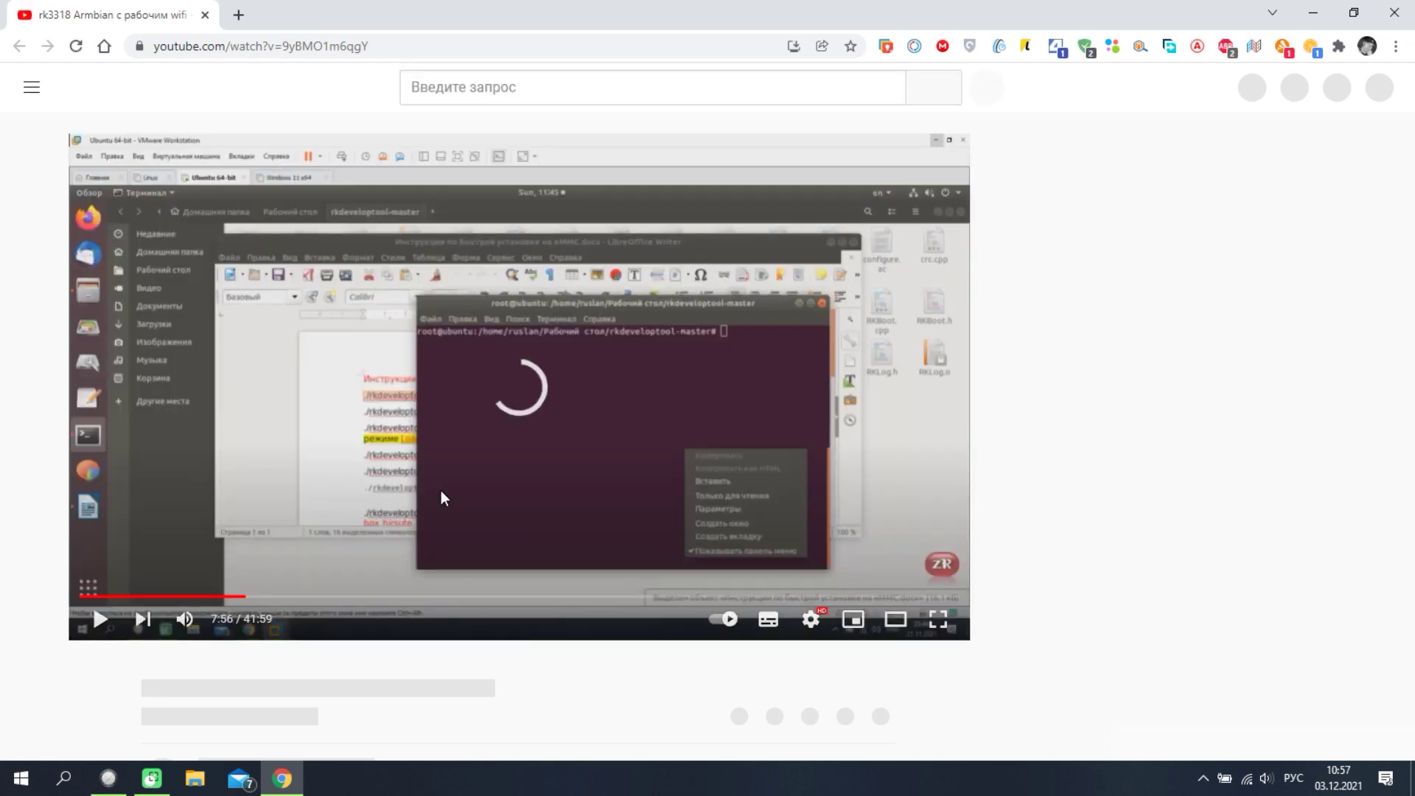
Expand the video's description, open its Прошивки/Программы cloud link and close the video page
scroll(440, 490, down, 4)
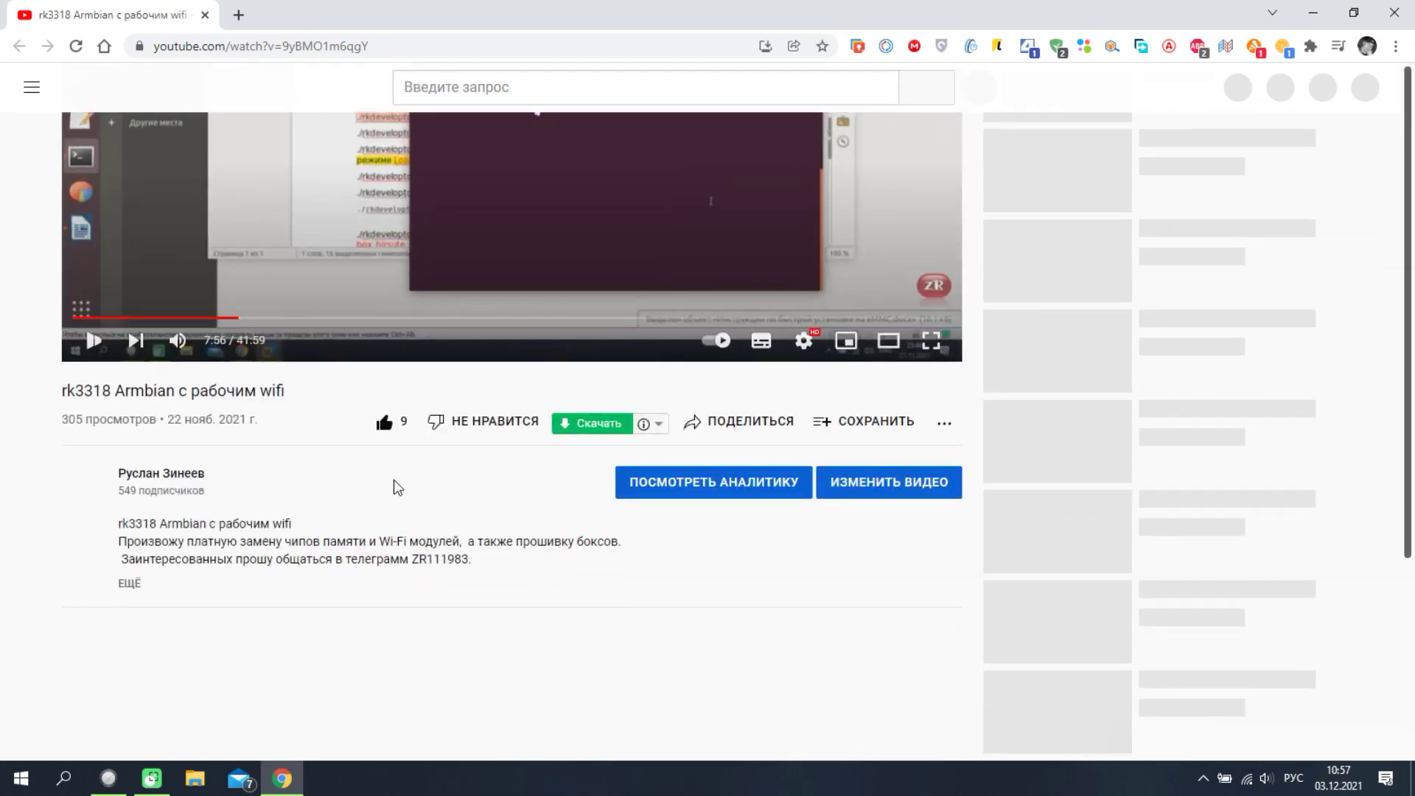
click(92, 341)
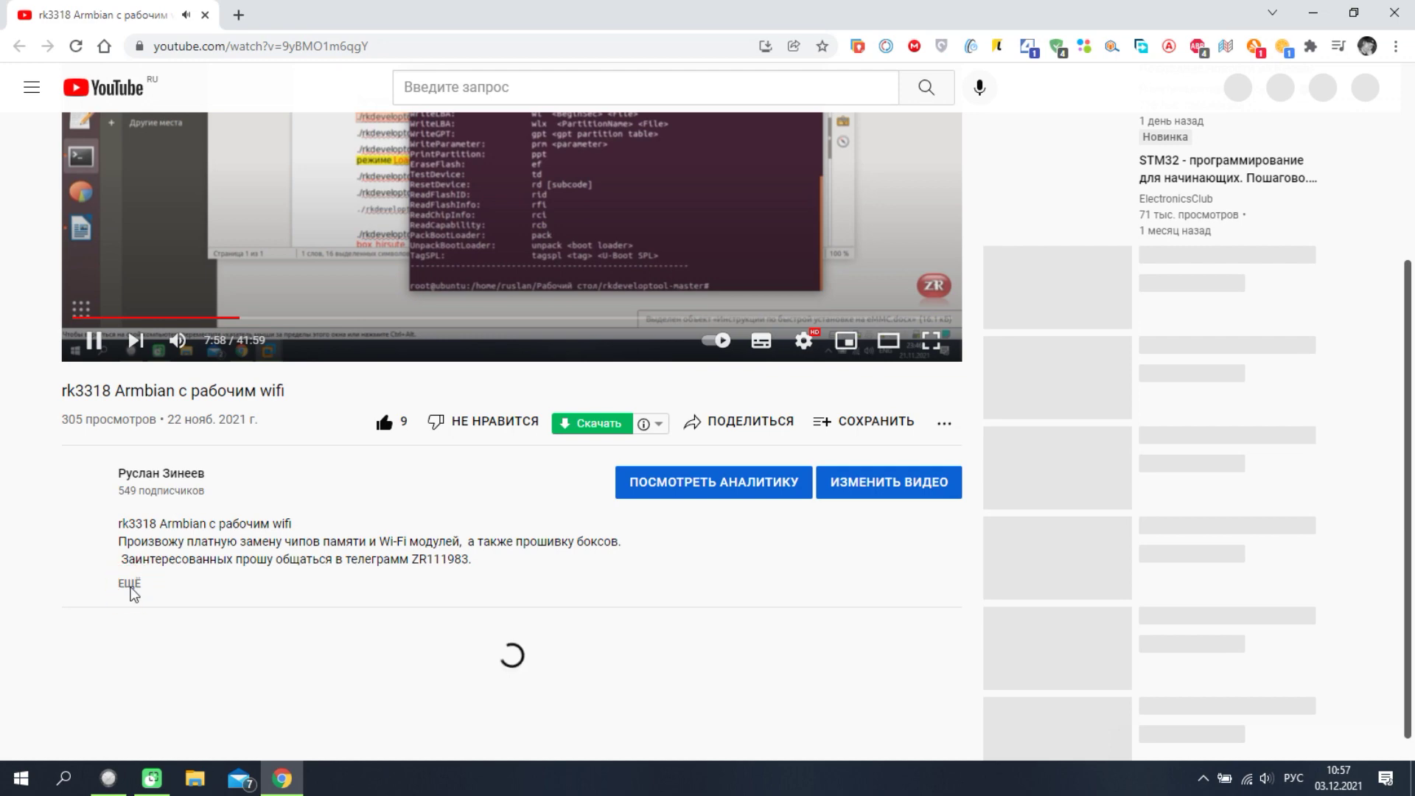
click(130, 584)
scroll(387, 588, down, 6)
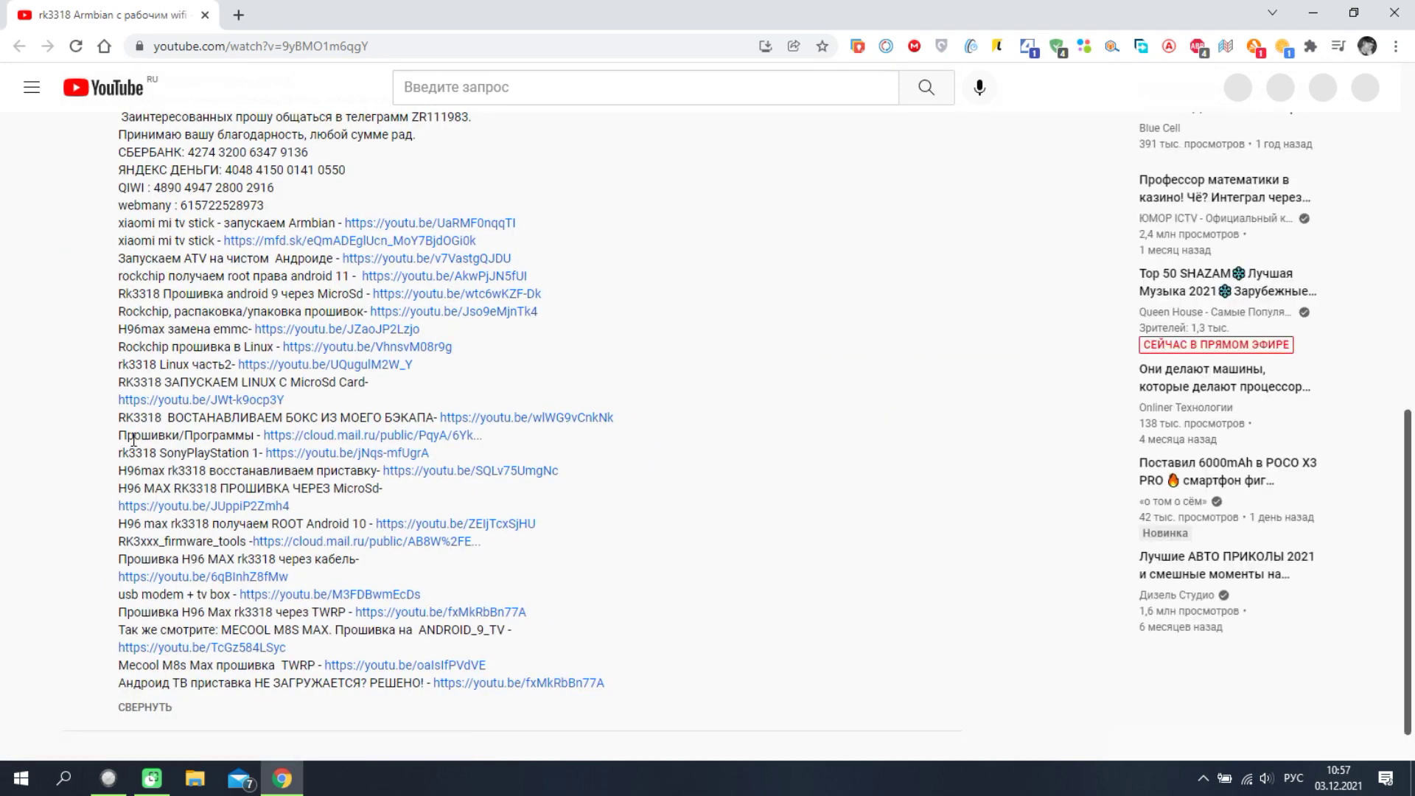
drag(119, 436, 257, 436)
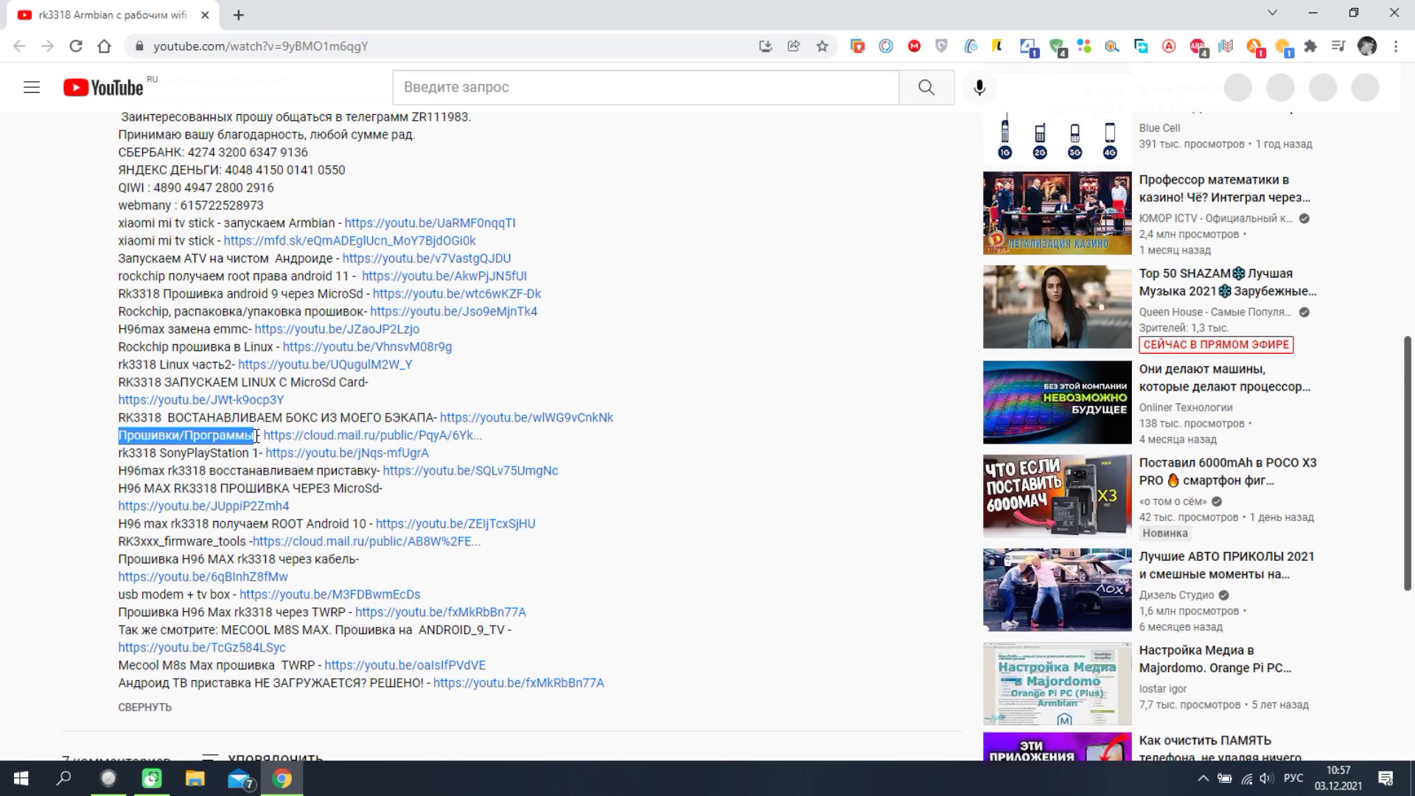
click(440, 435)
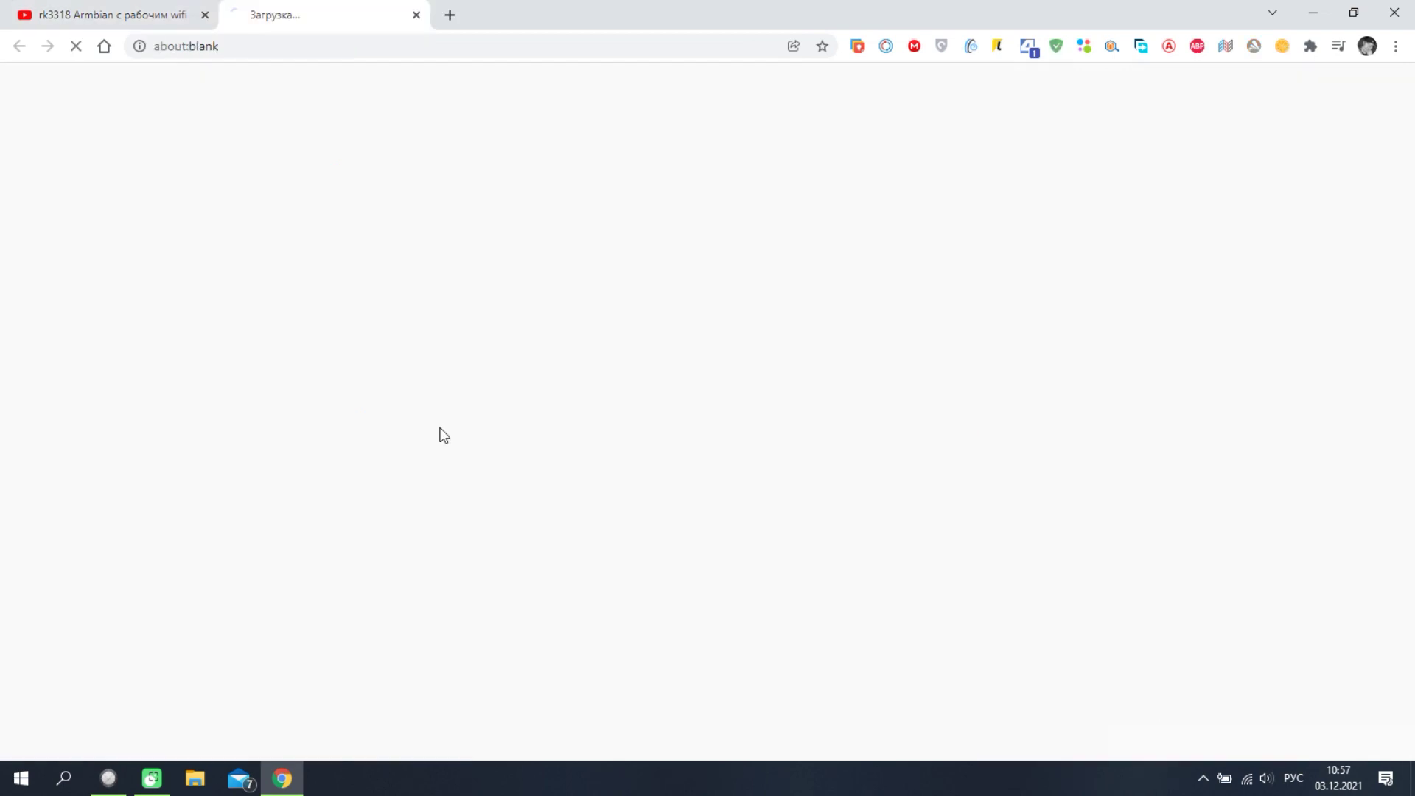
click(206, 15)
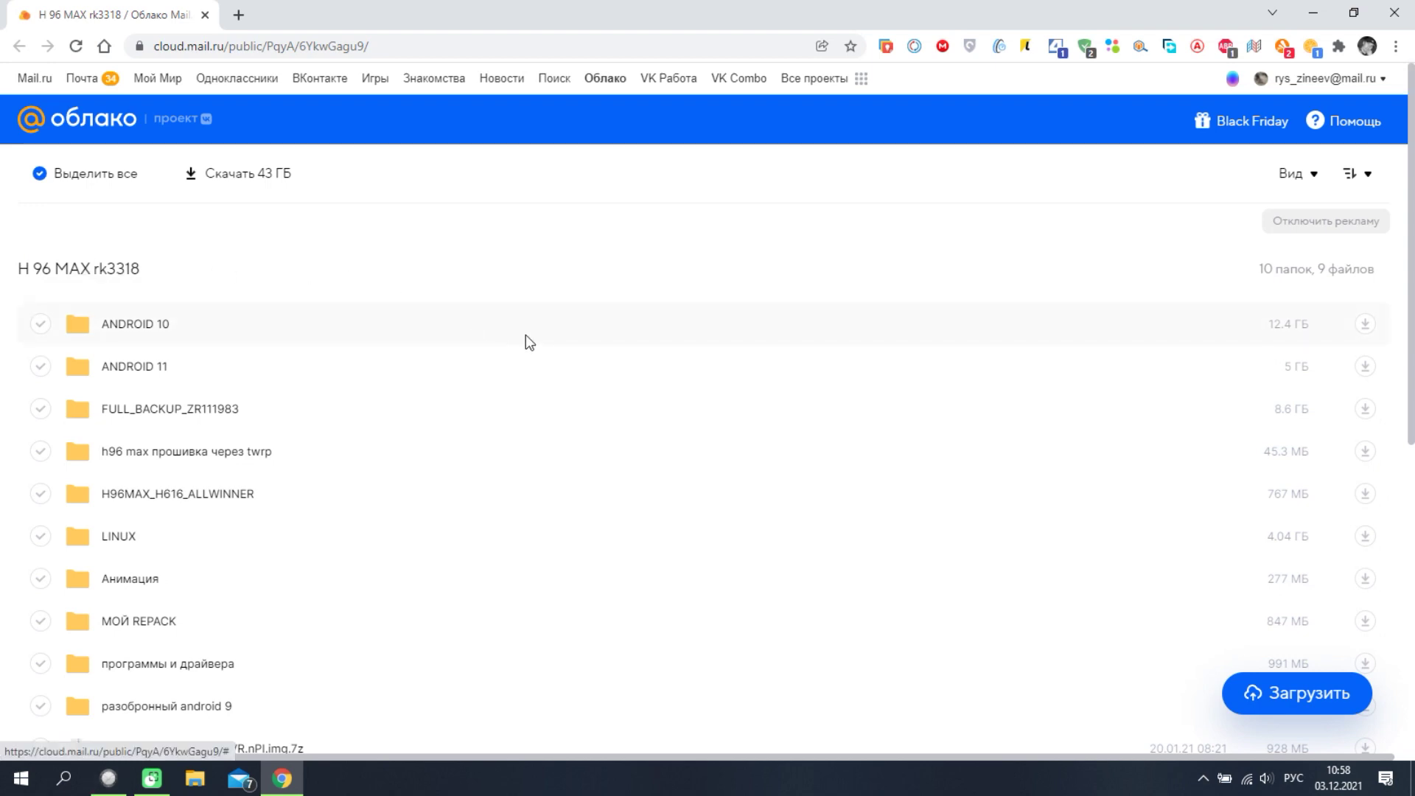
Look through the H 96 MAX rk3318 cloud listing and open the FULL_BACKUP_ZR111983 folder
scroll(527, 337, down, 5)
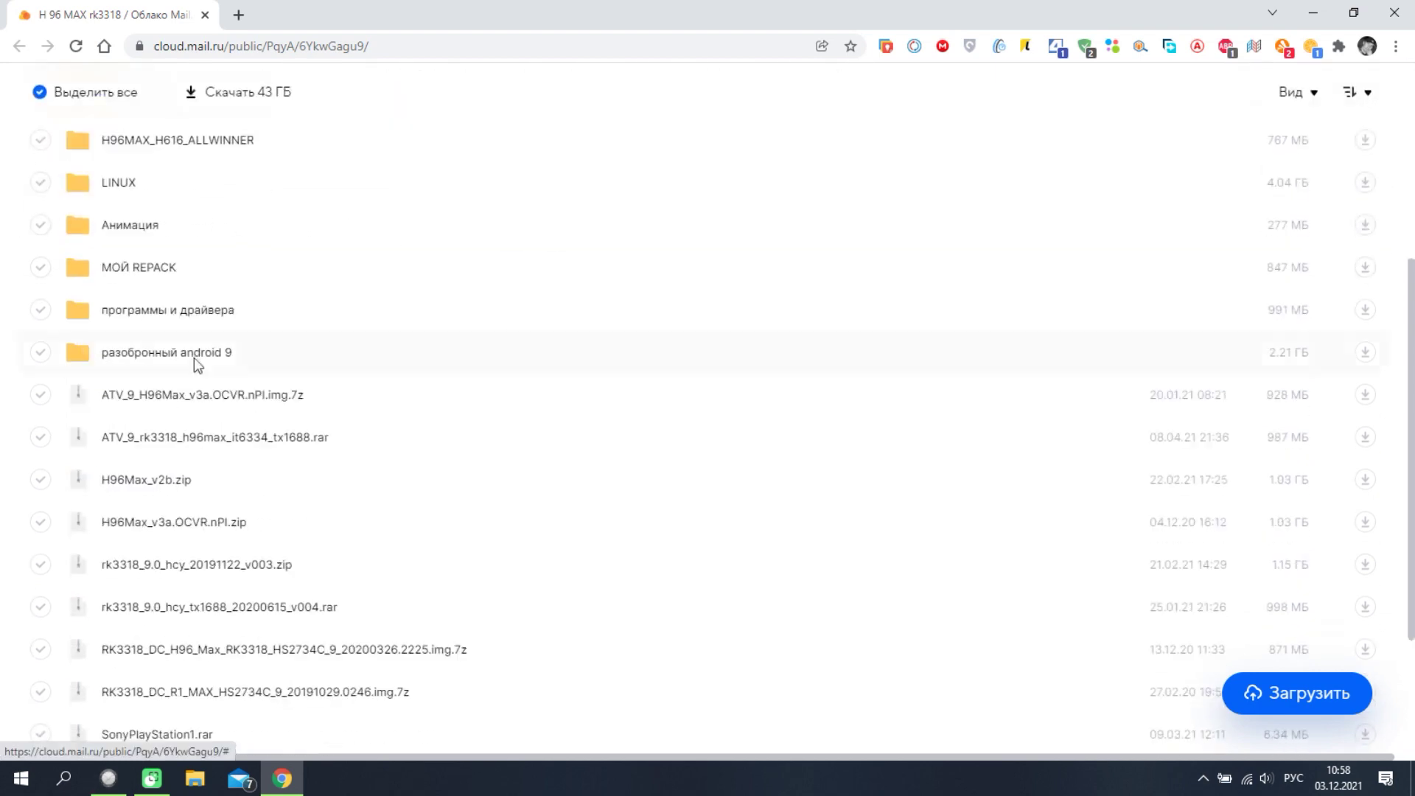
scroll(358, 385, down, 3)
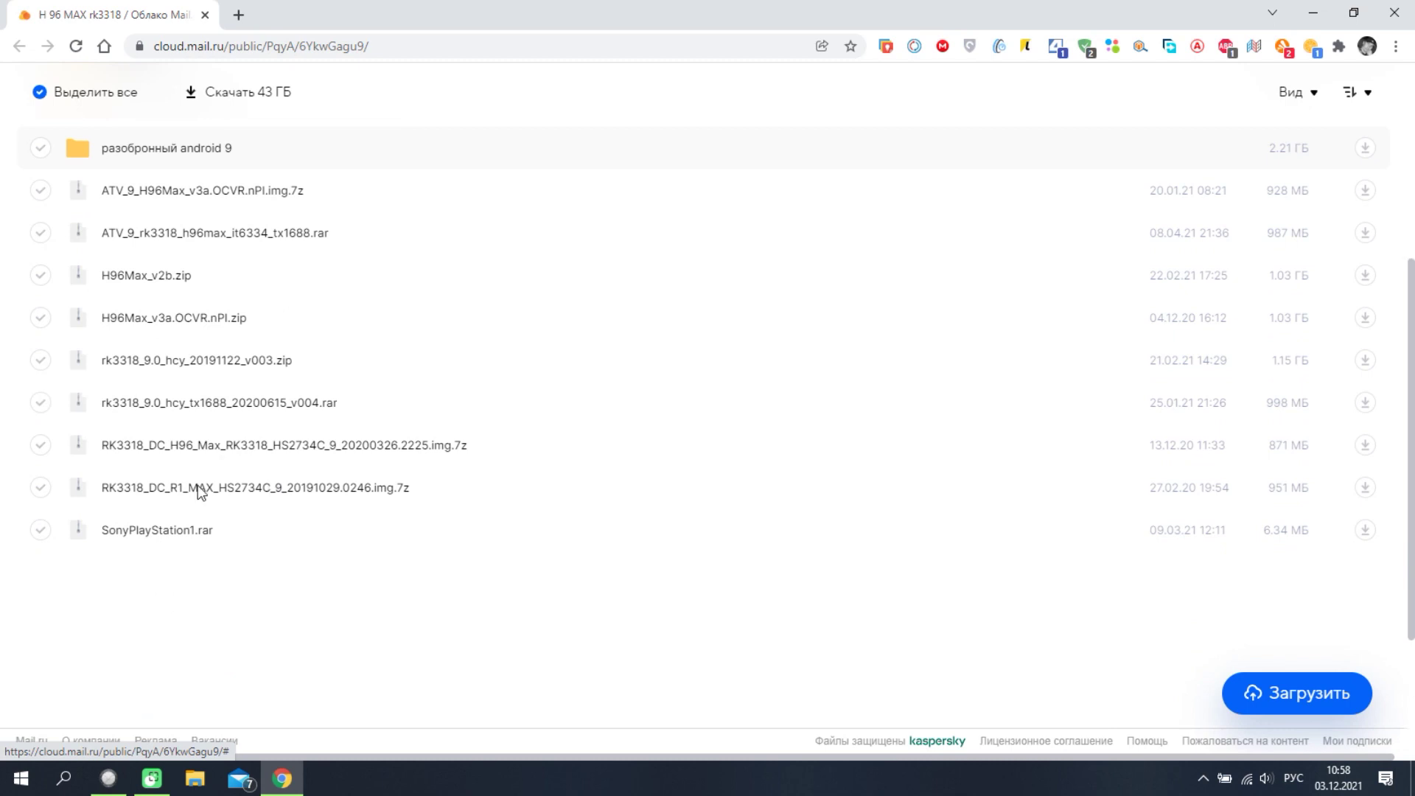
scroll(412, 416, up, 4)
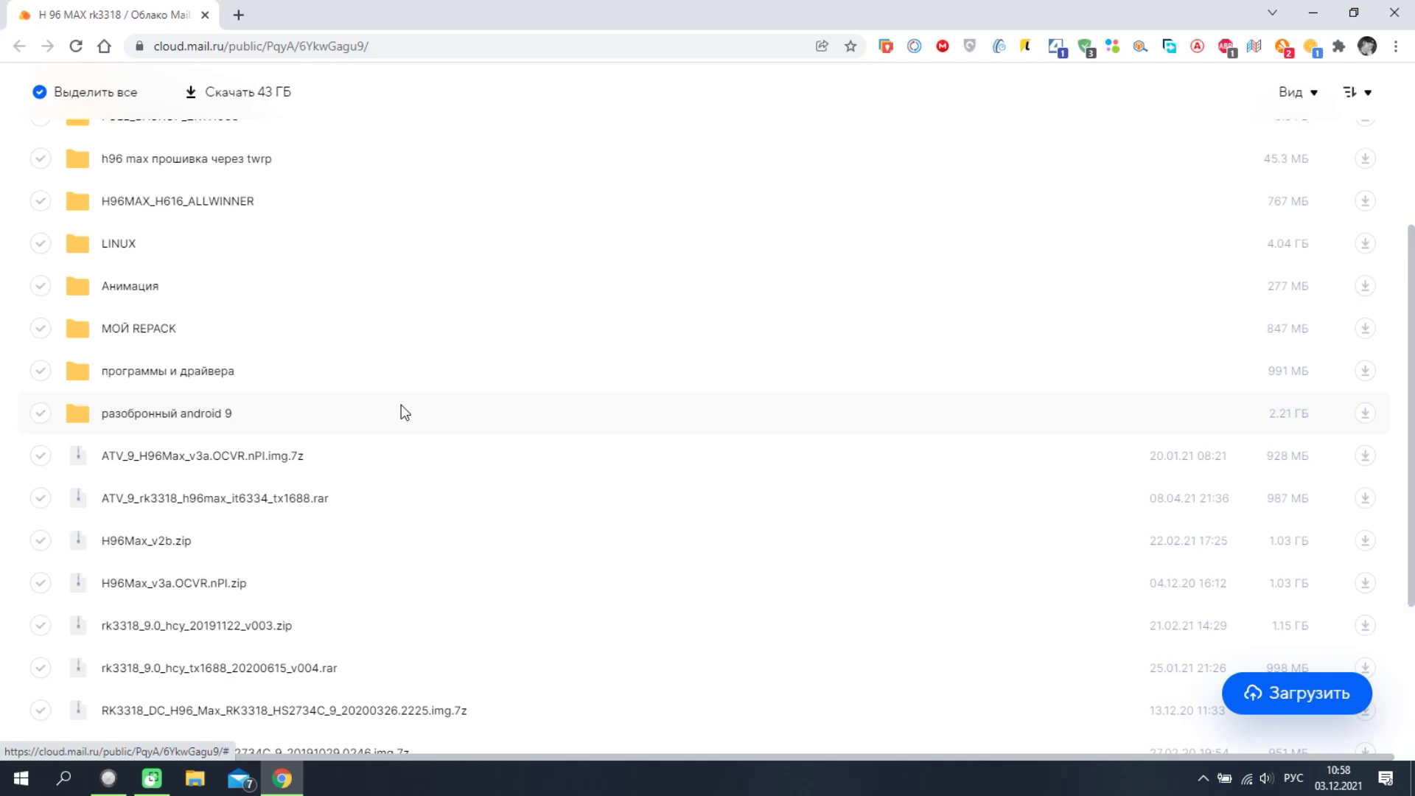
scroll(401, 405, up, 3)
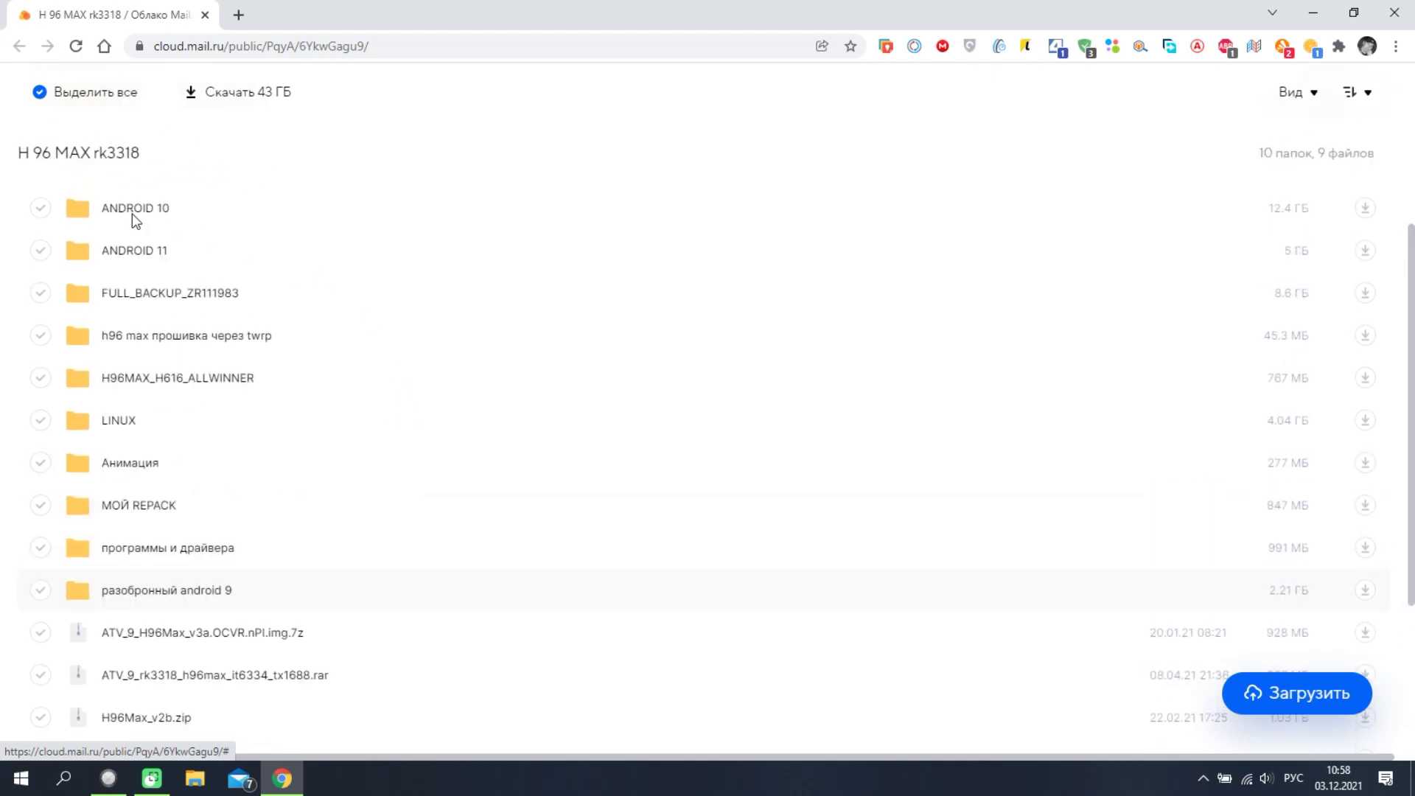
double_click(182, 302)
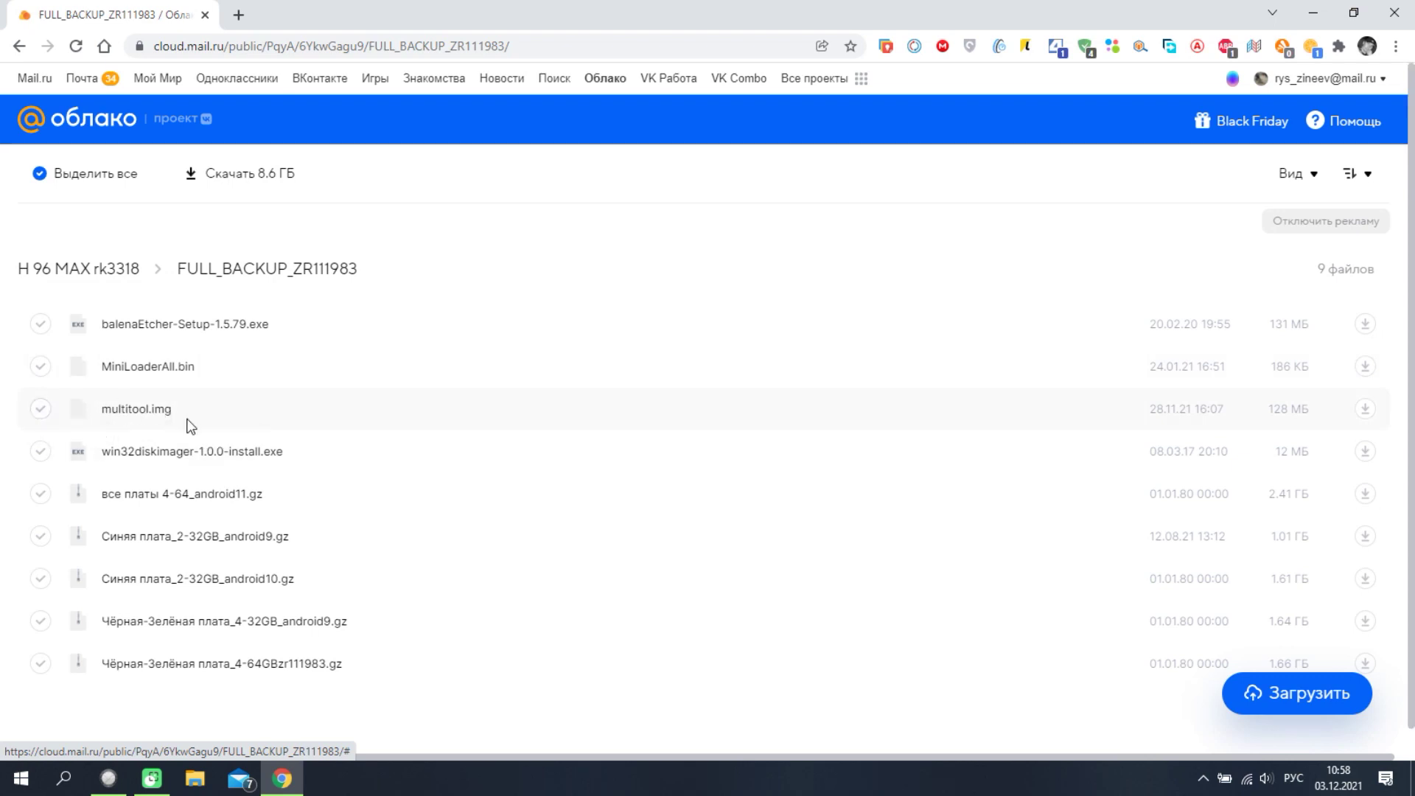
Download multitool.img to the Downloads folder with Free Download Manager and close the manager window
click(41, 408)
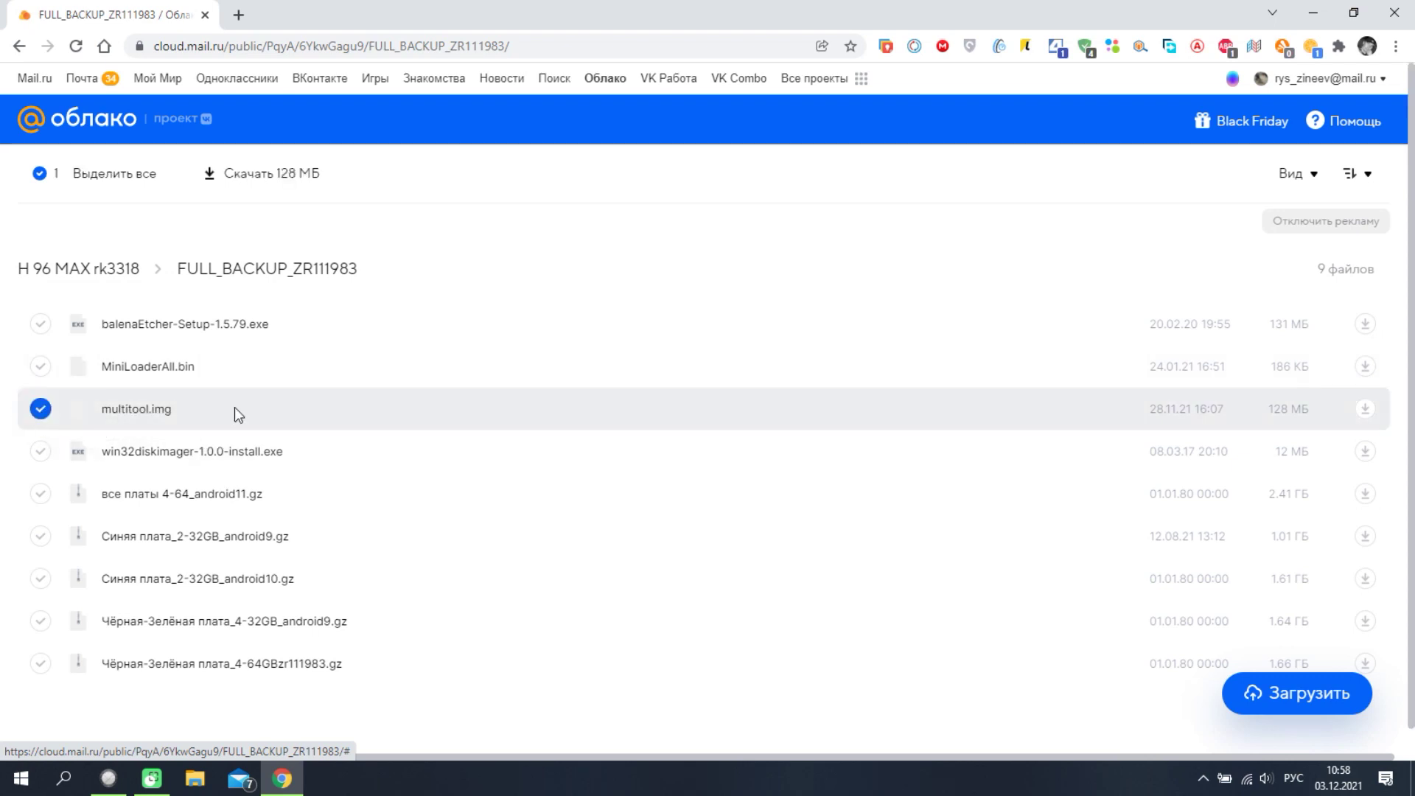
click(1366, 410)
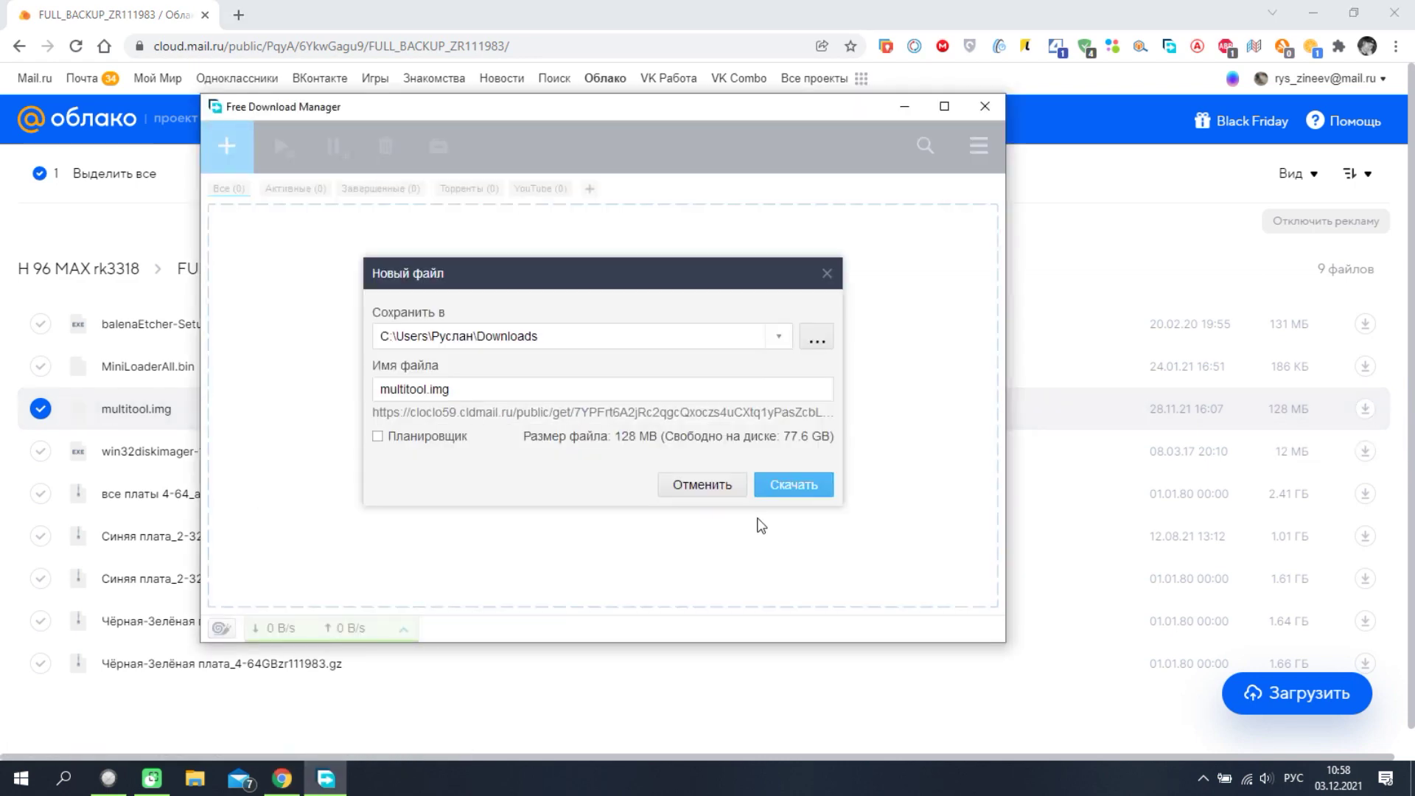
click(794, 488)
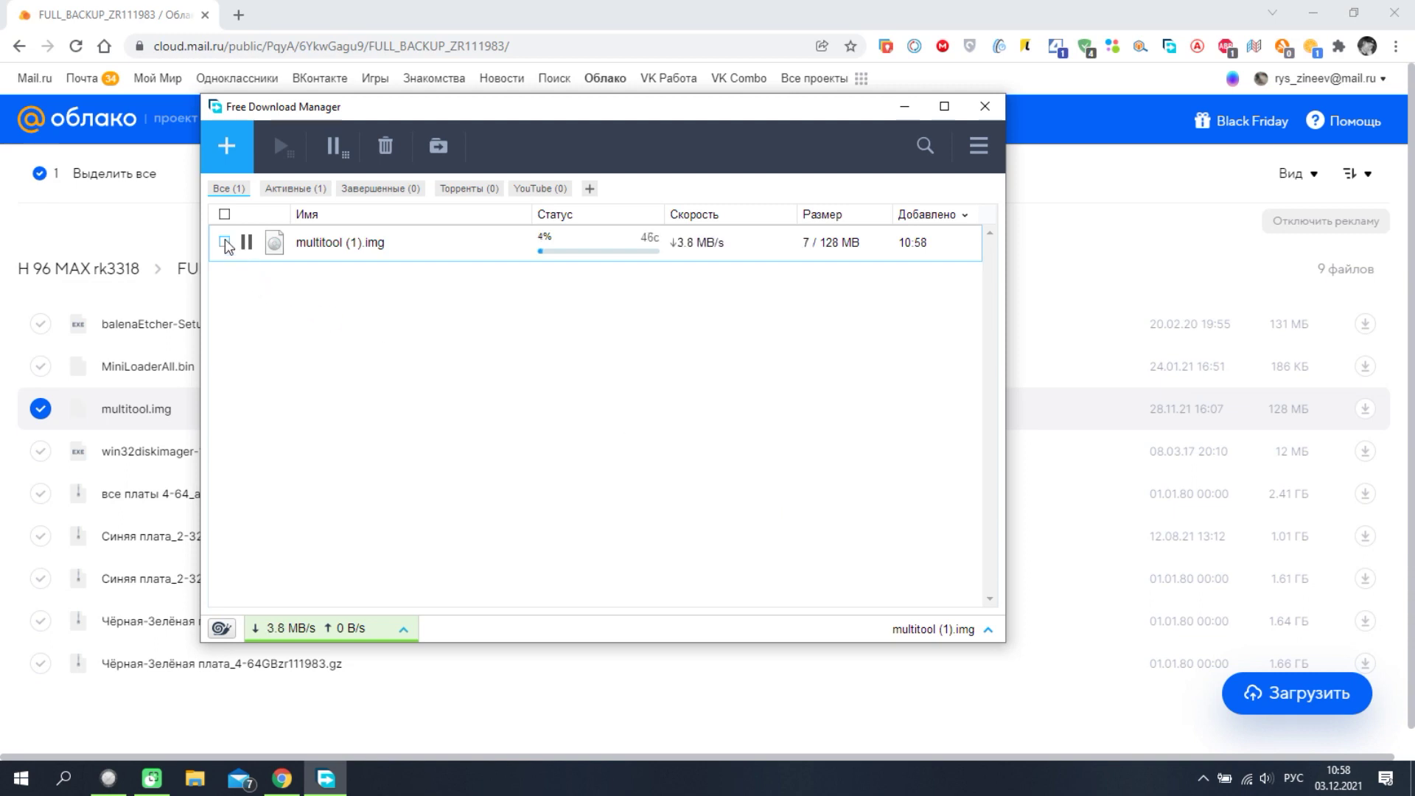
click(984, 106)
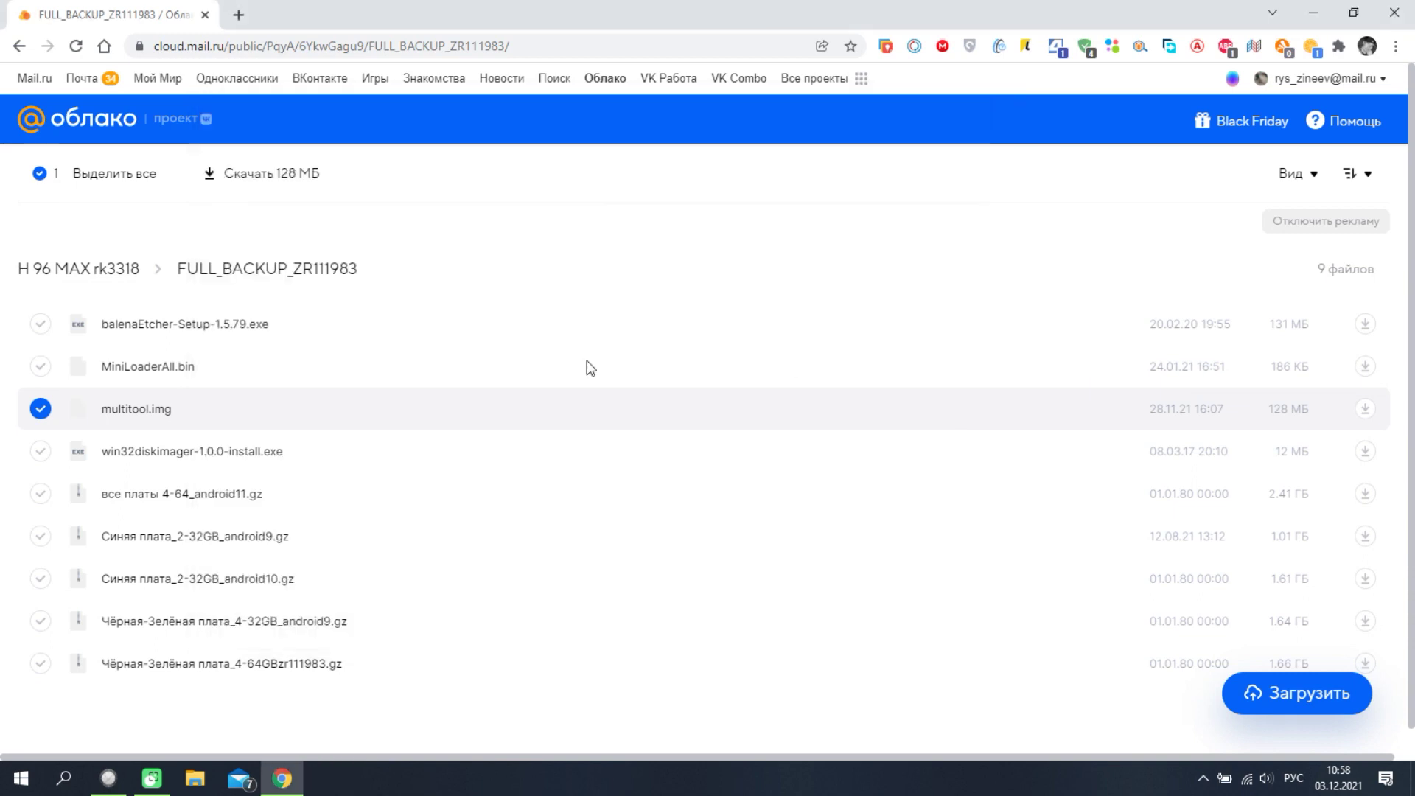
Download Чёрная-Зелёная плата_4-32GB_android9.gz, accepting the file risk confirmation, and minimize the download manager
scroll(480, 401, down, 1)
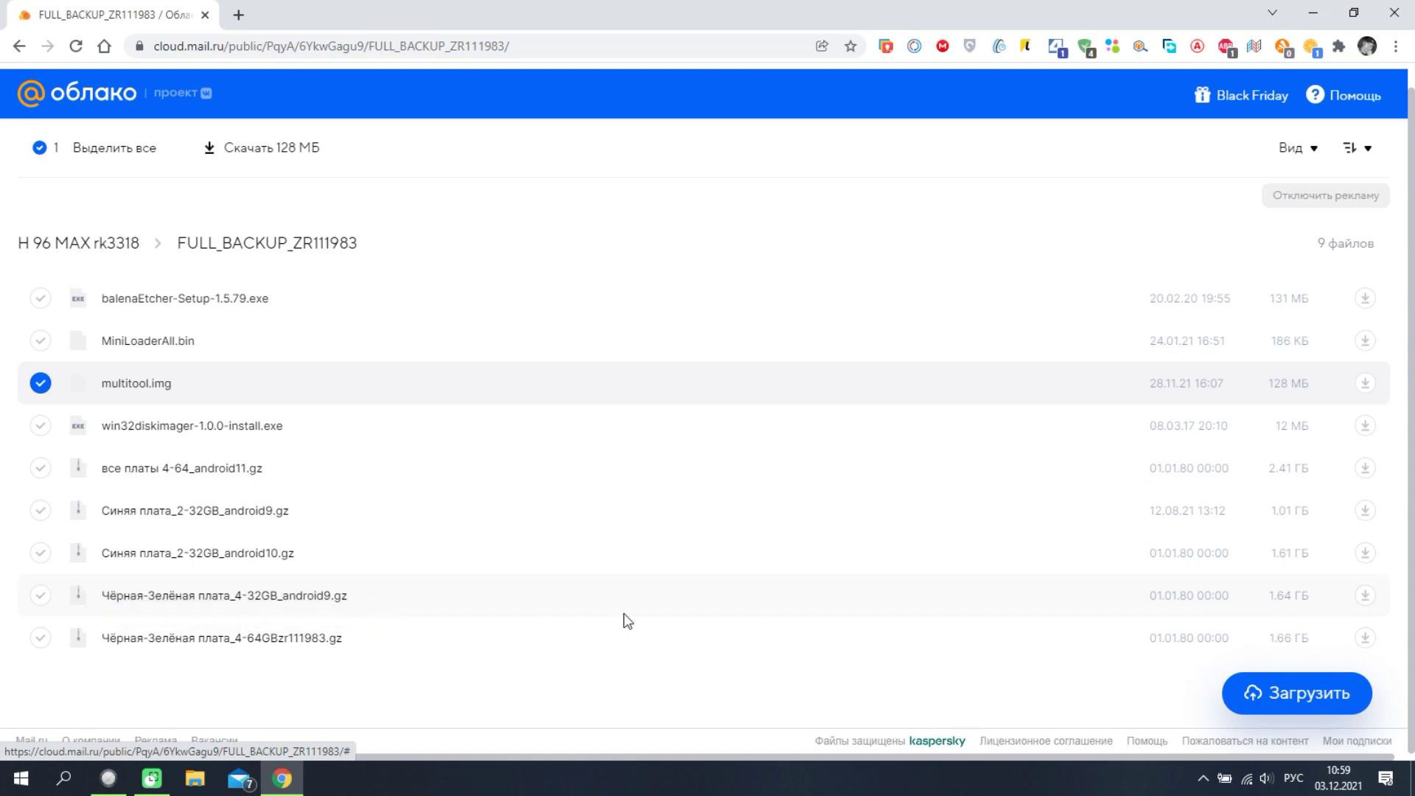
click(1363, 597)
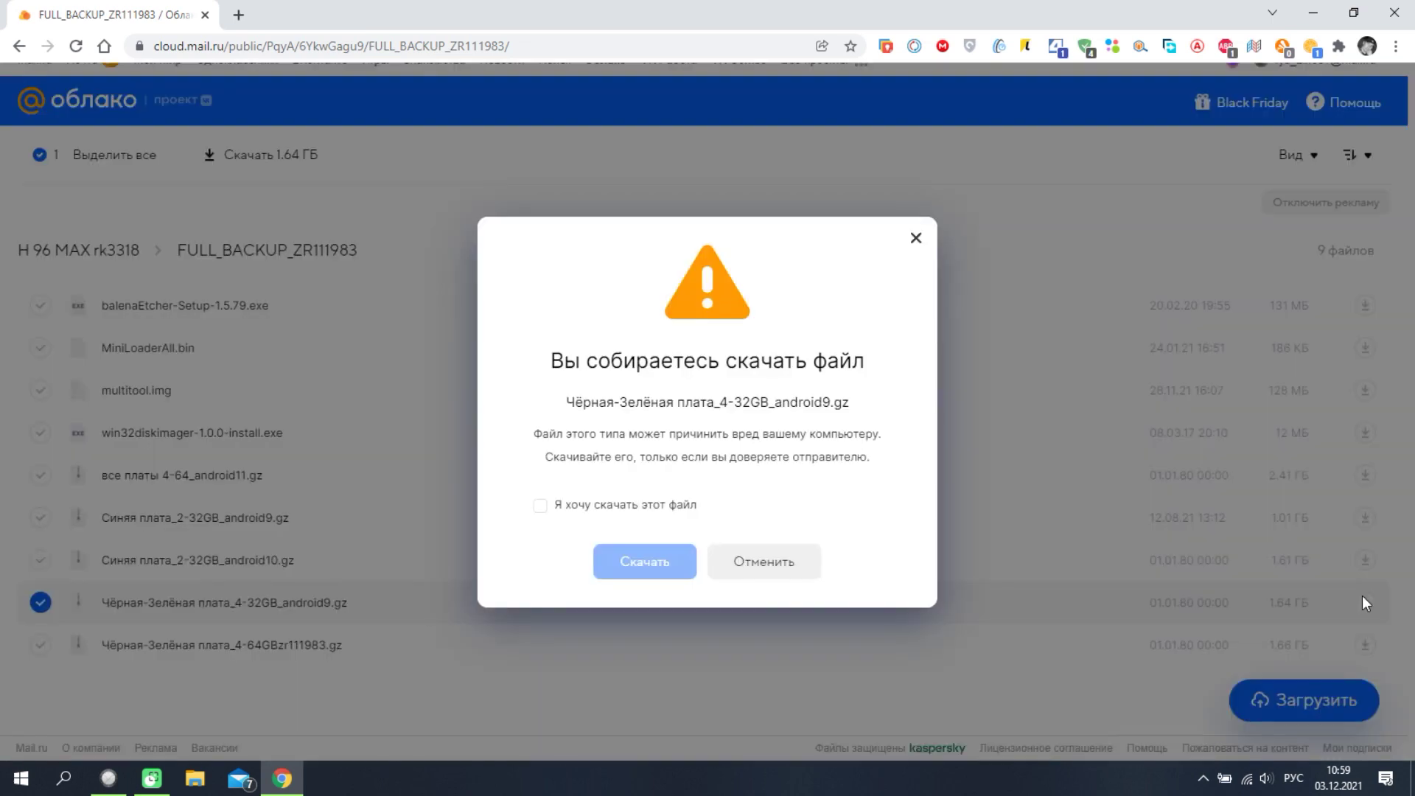
click(540, 506)
click(647, 560)
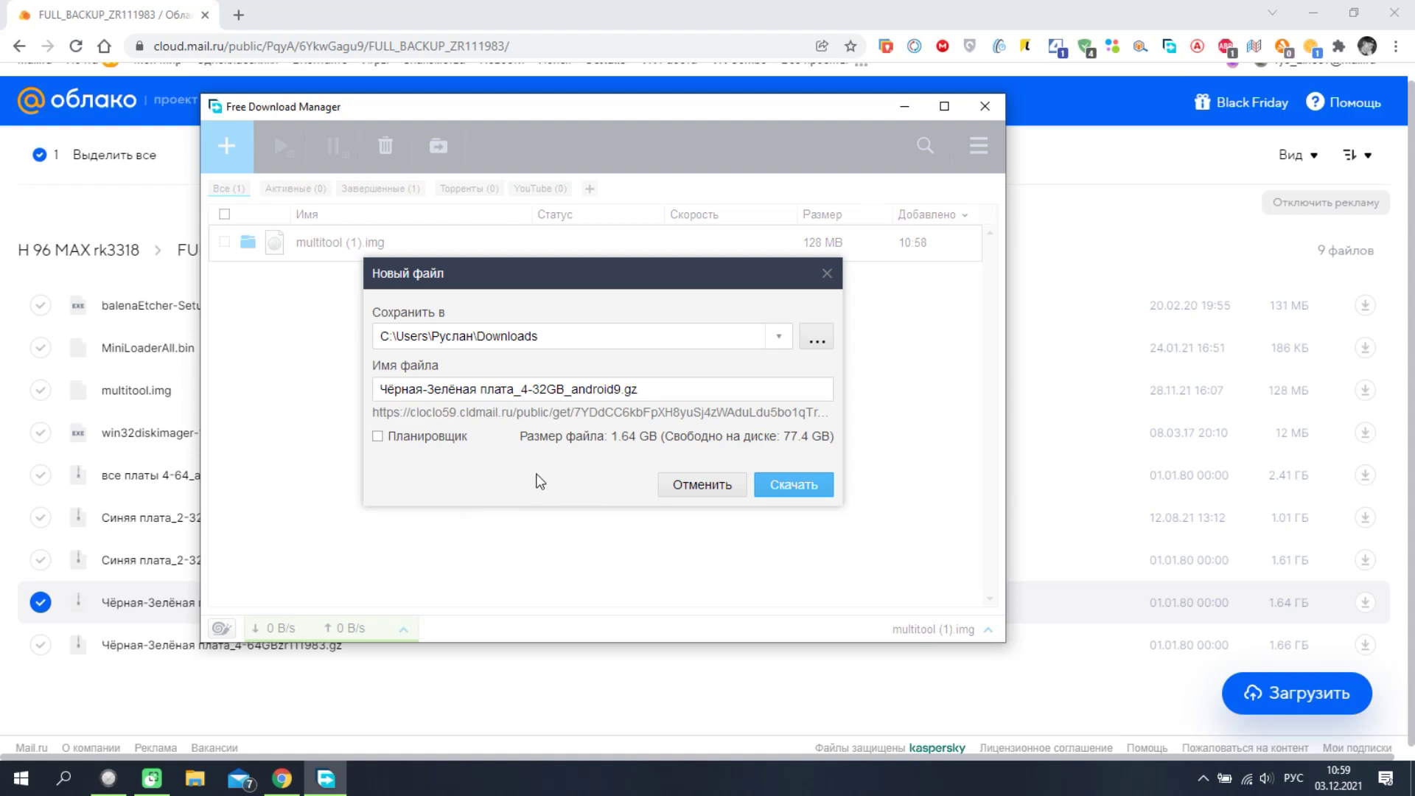
click(804, 483)
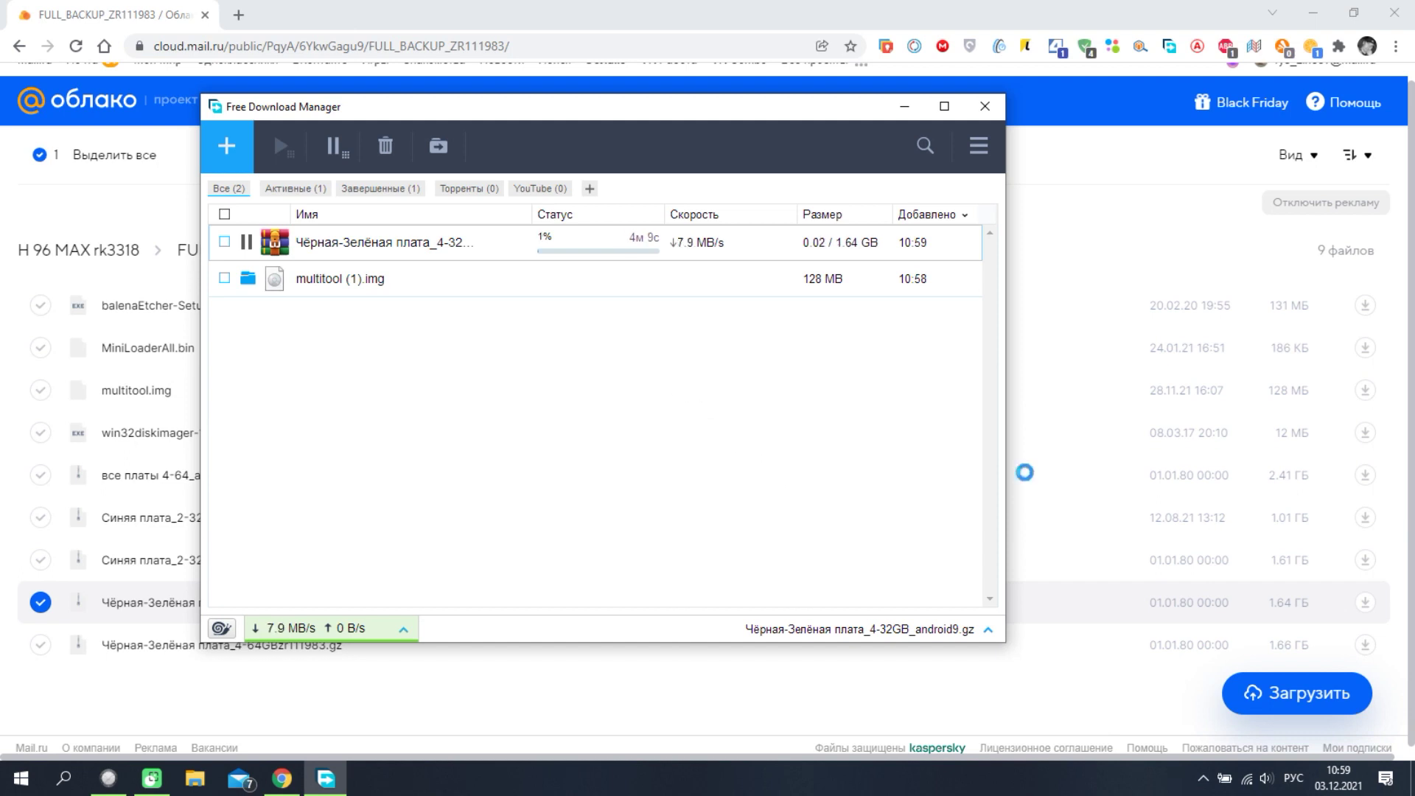
click(1311, 751)
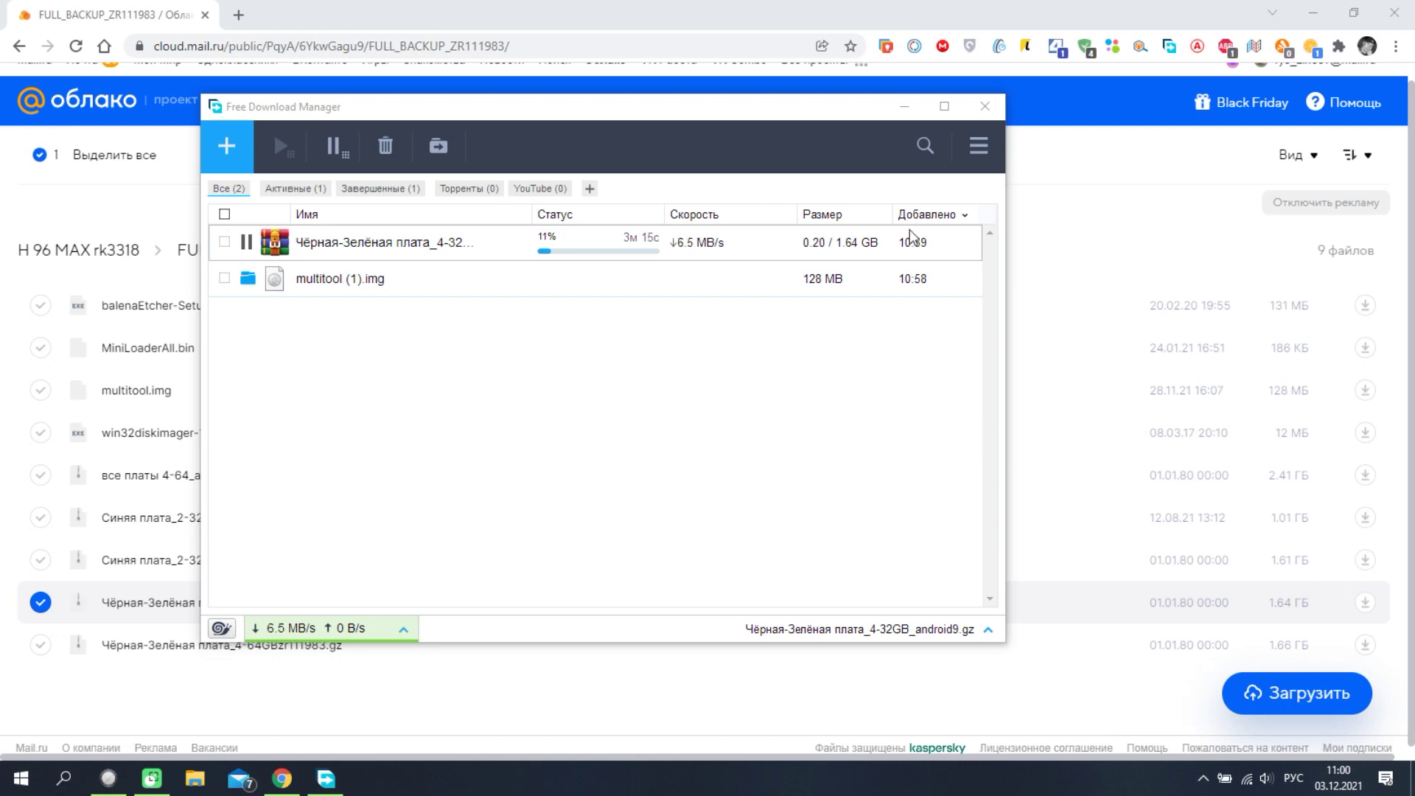
click(905, 106)
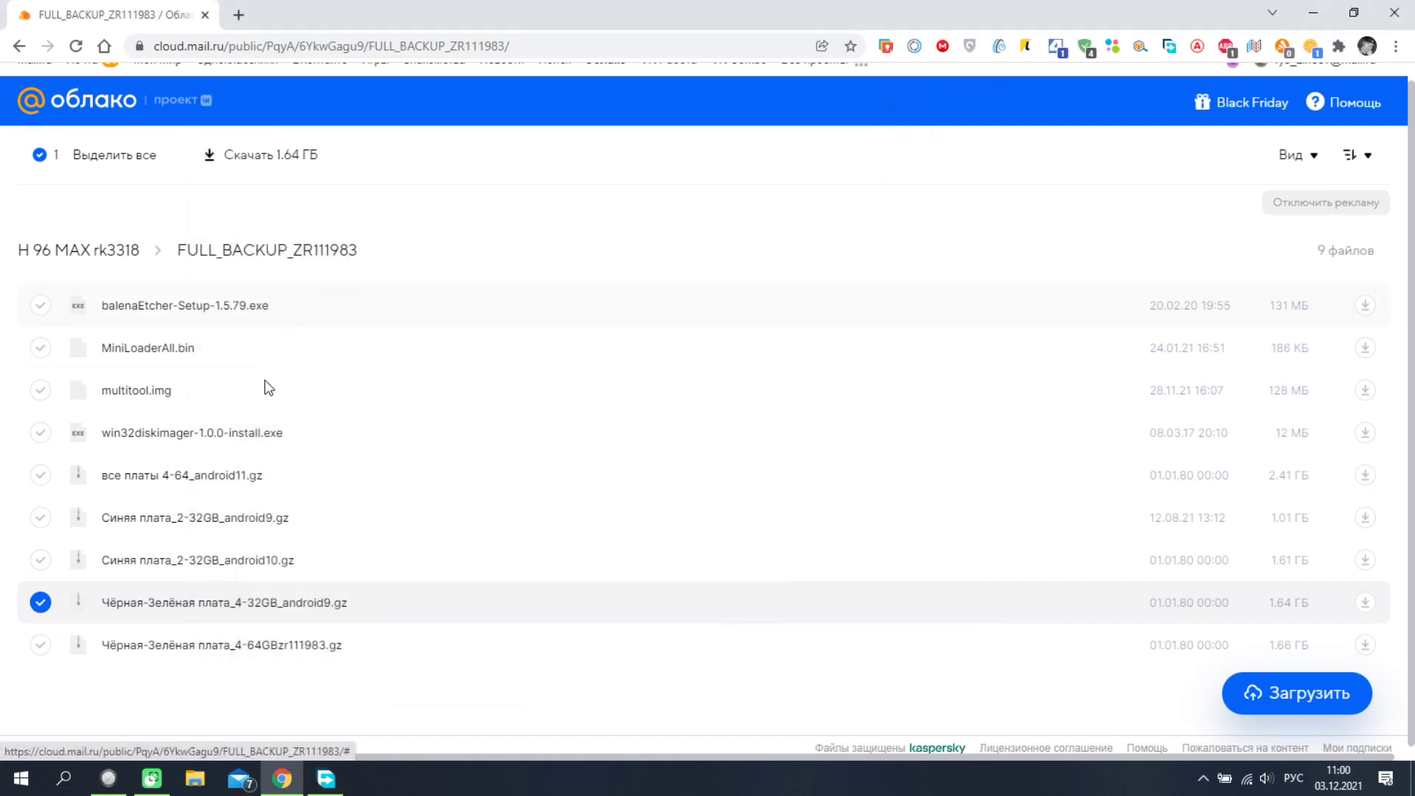
Minimize the browser and locate the balenaEtcher and Win32DiskImager shortcuts on the desktop
scroll(291, 385, down, 1)
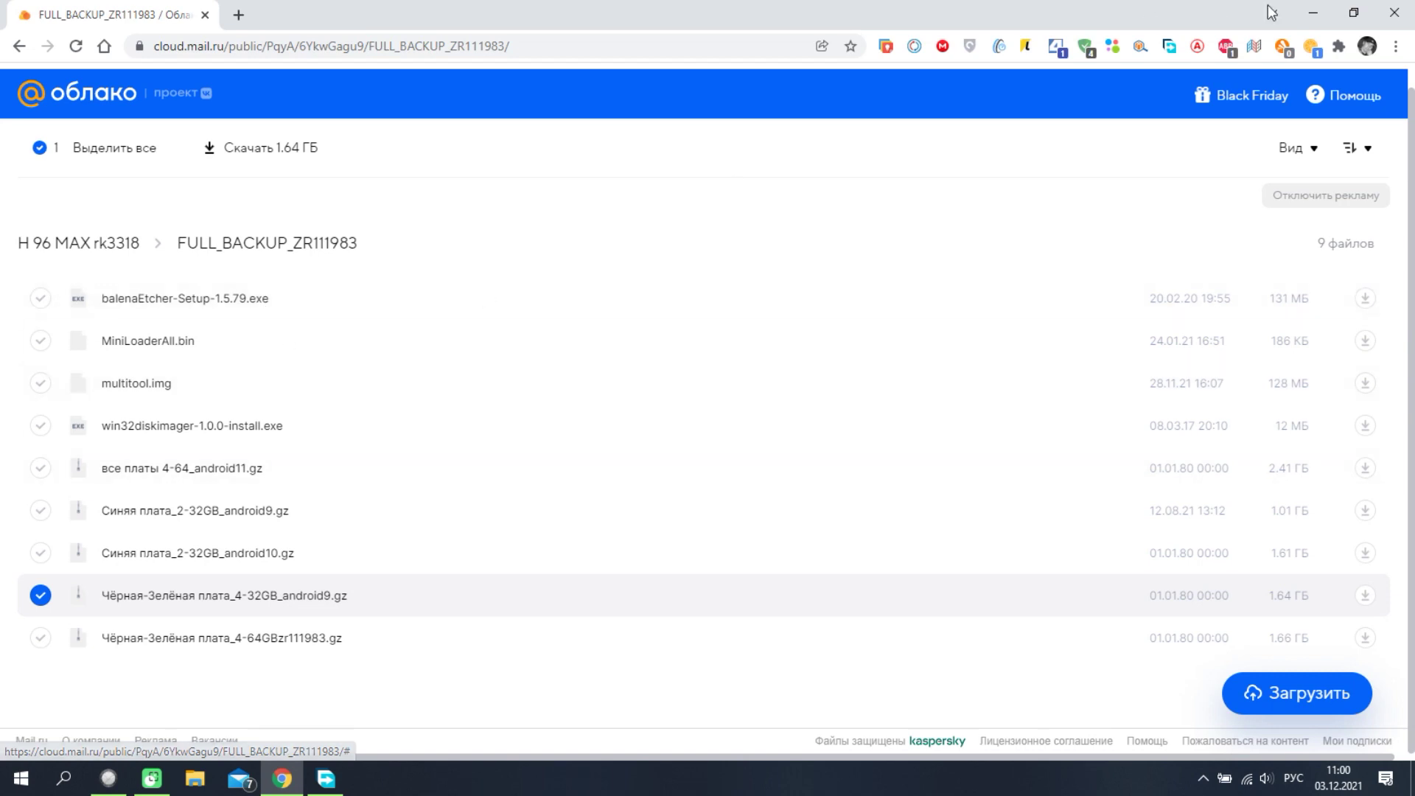
click(1300, 11)
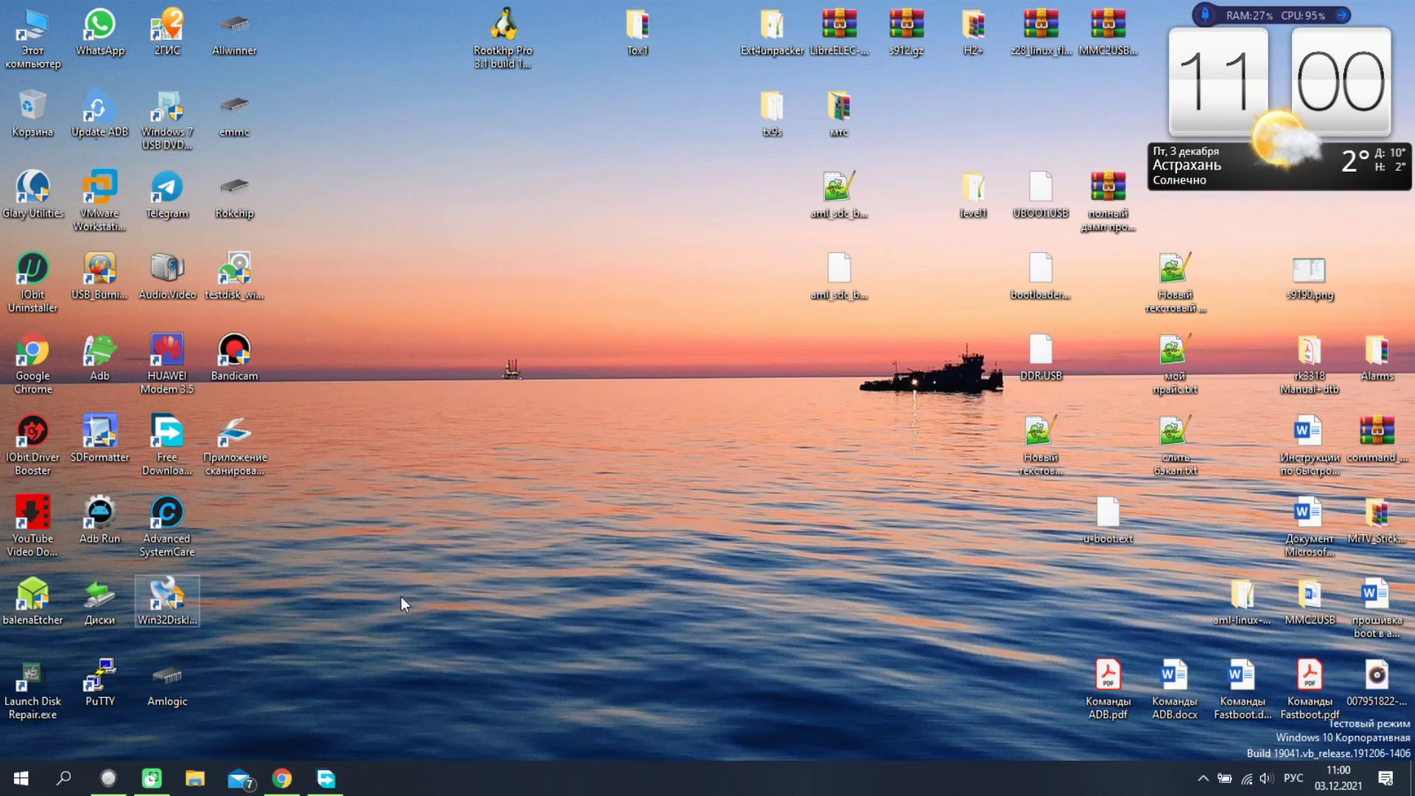
click(33, 611)
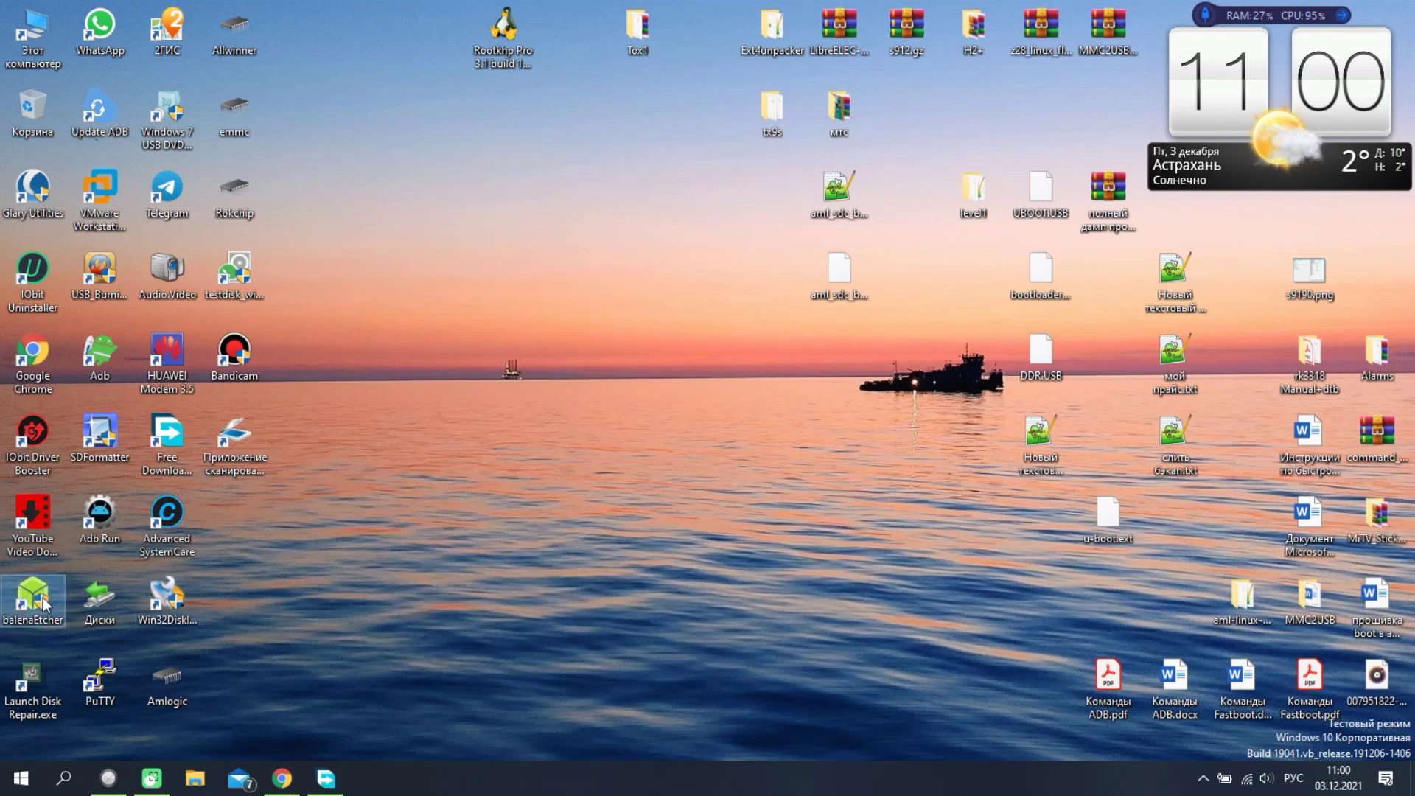
click(175, 599)
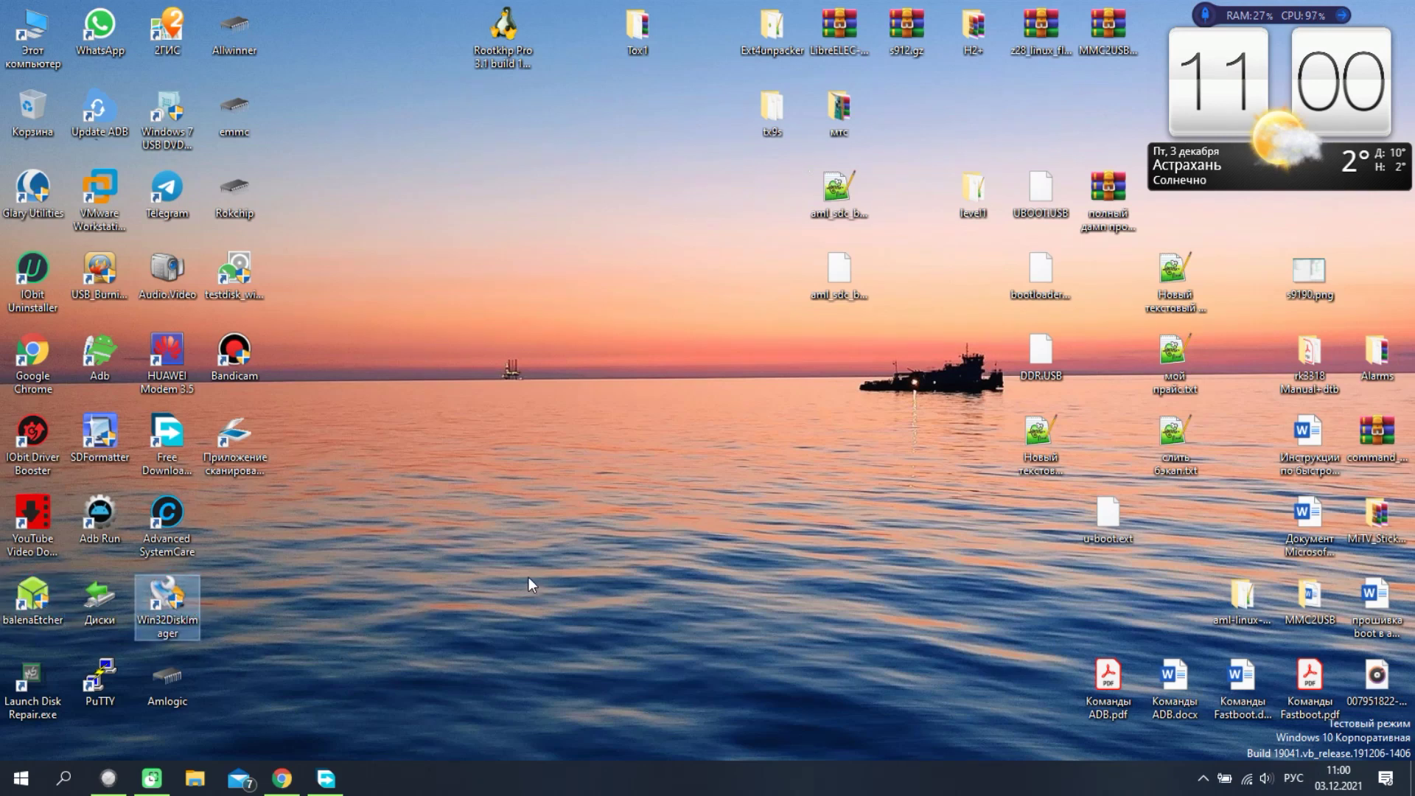
click(44, 610)
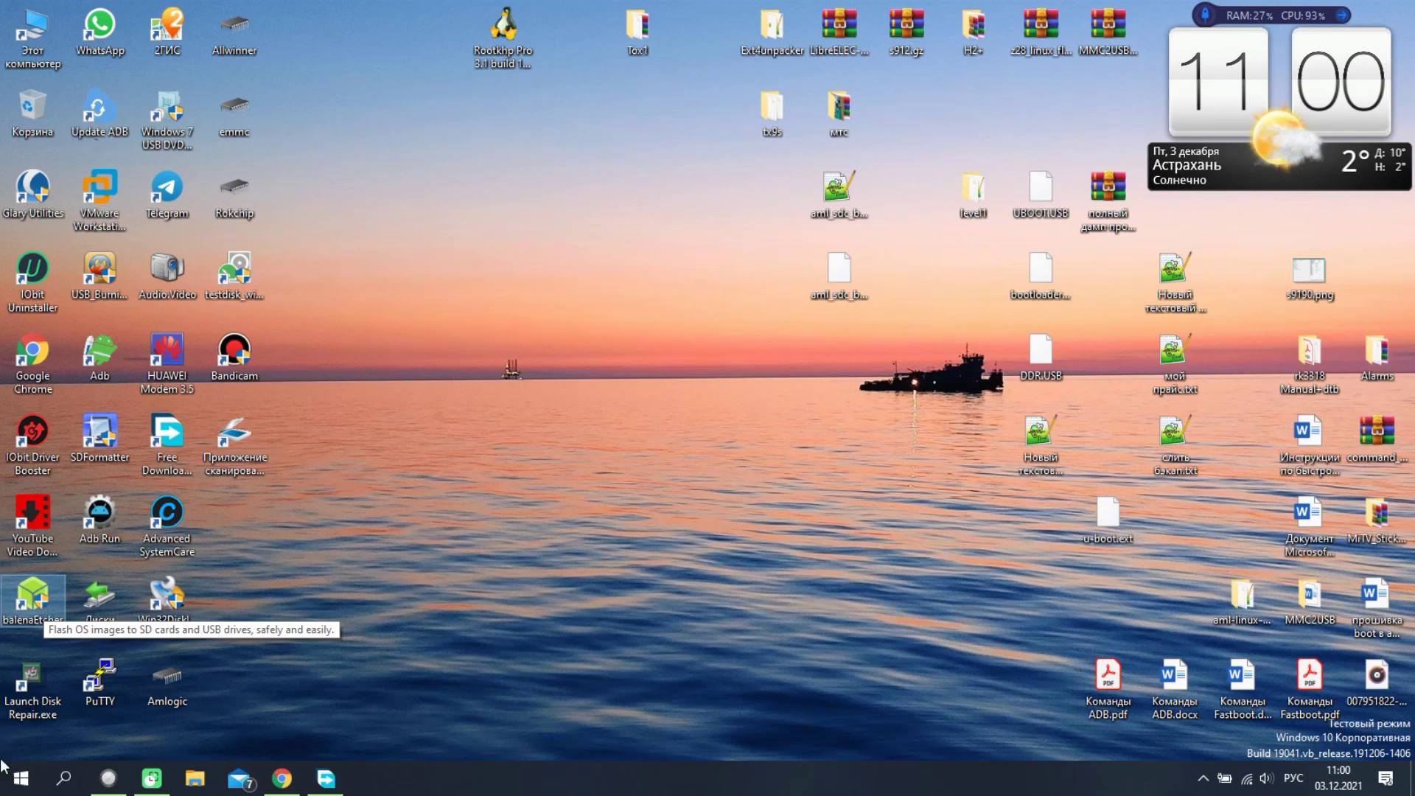
click(167, 597)
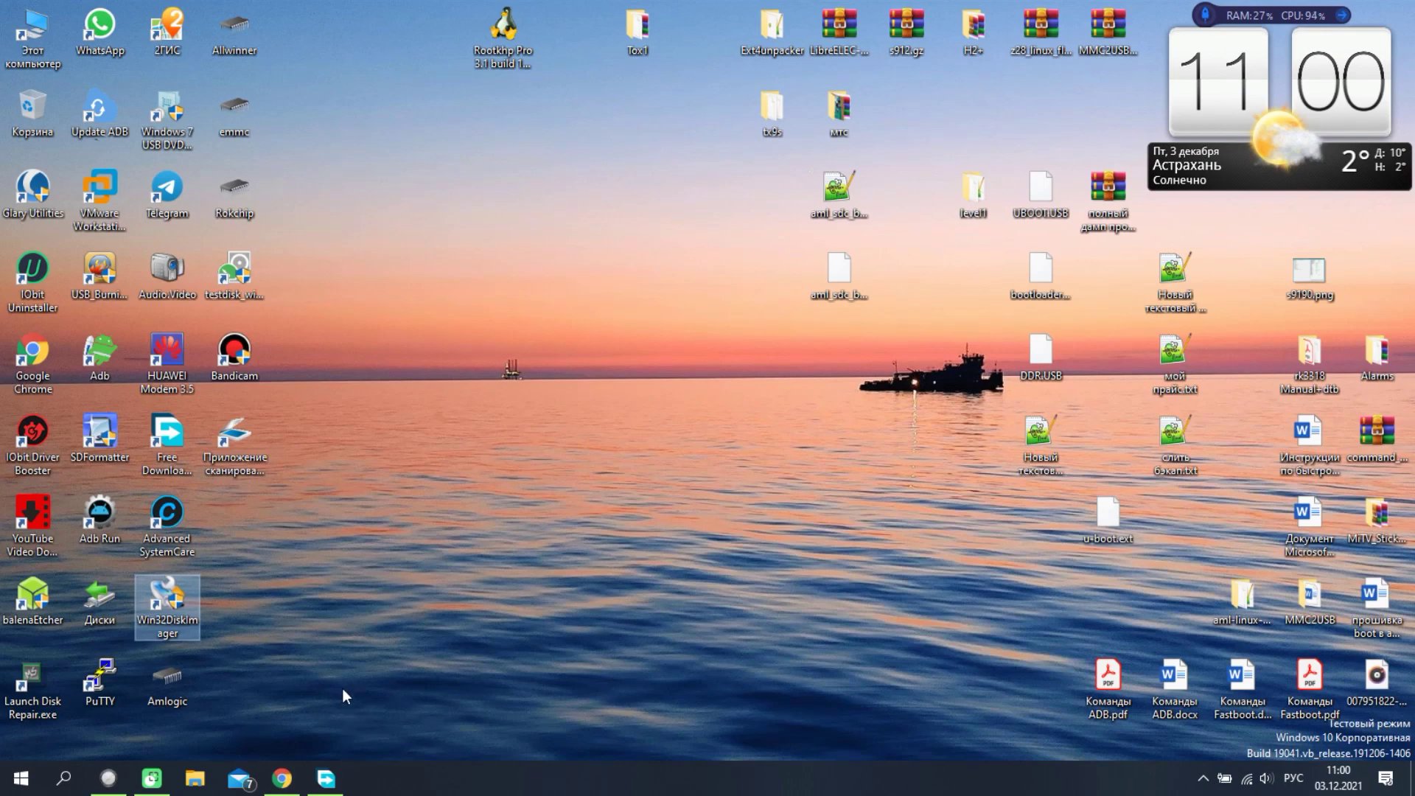
Check the download manager, return to the desktop and move the Чёрная-Зелёная плата_4-32GB_android9.gz archive into the same row as multitool.img
click(326, 778)
click(1322, 750)
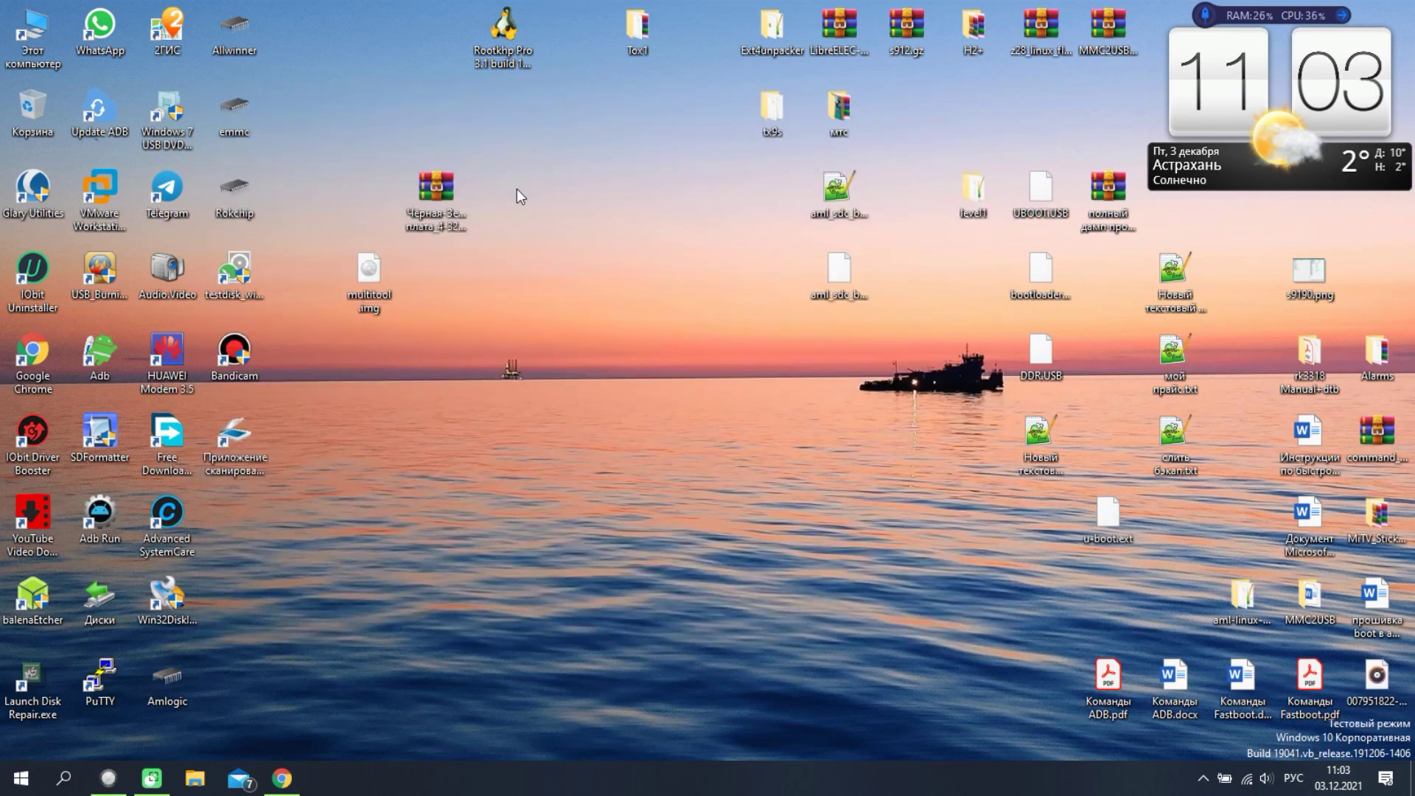
drag(442, 193, 539, 289)
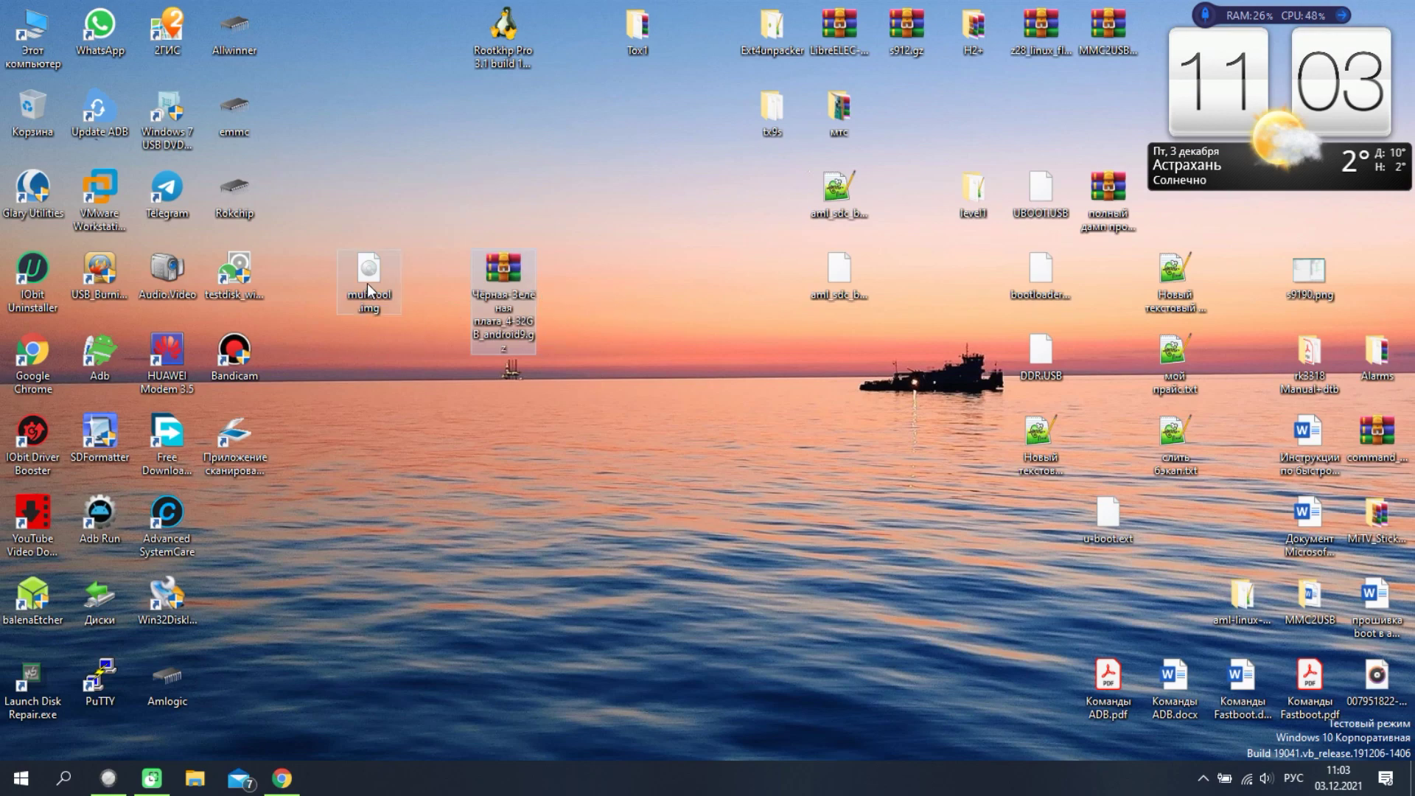
Rename the Чёрная-Зелёная плата_4-32GB_android9.gz archive on the desktop to 4-32GB_android9.gz
right_click(520, 291)
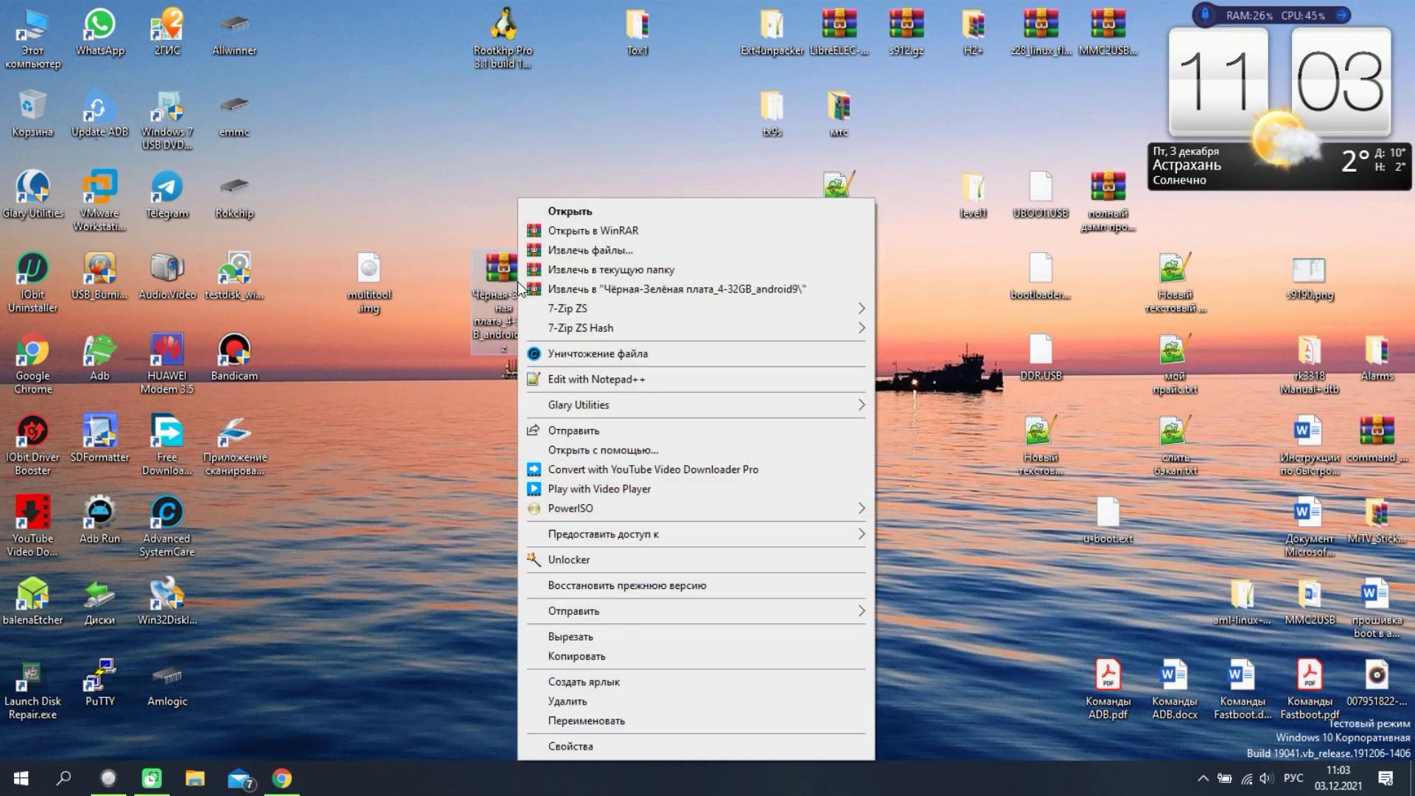
click(598, 721)
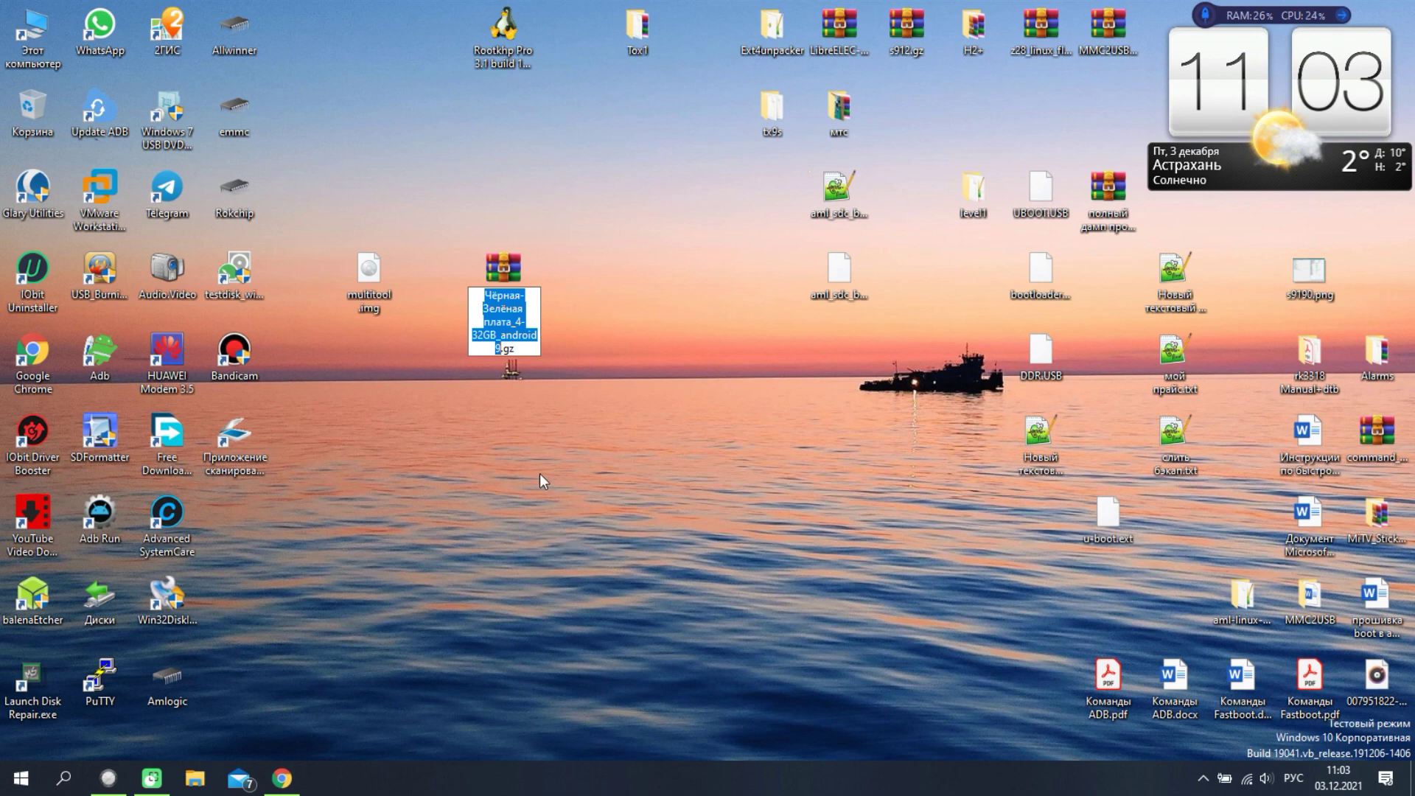
click(516, 322)
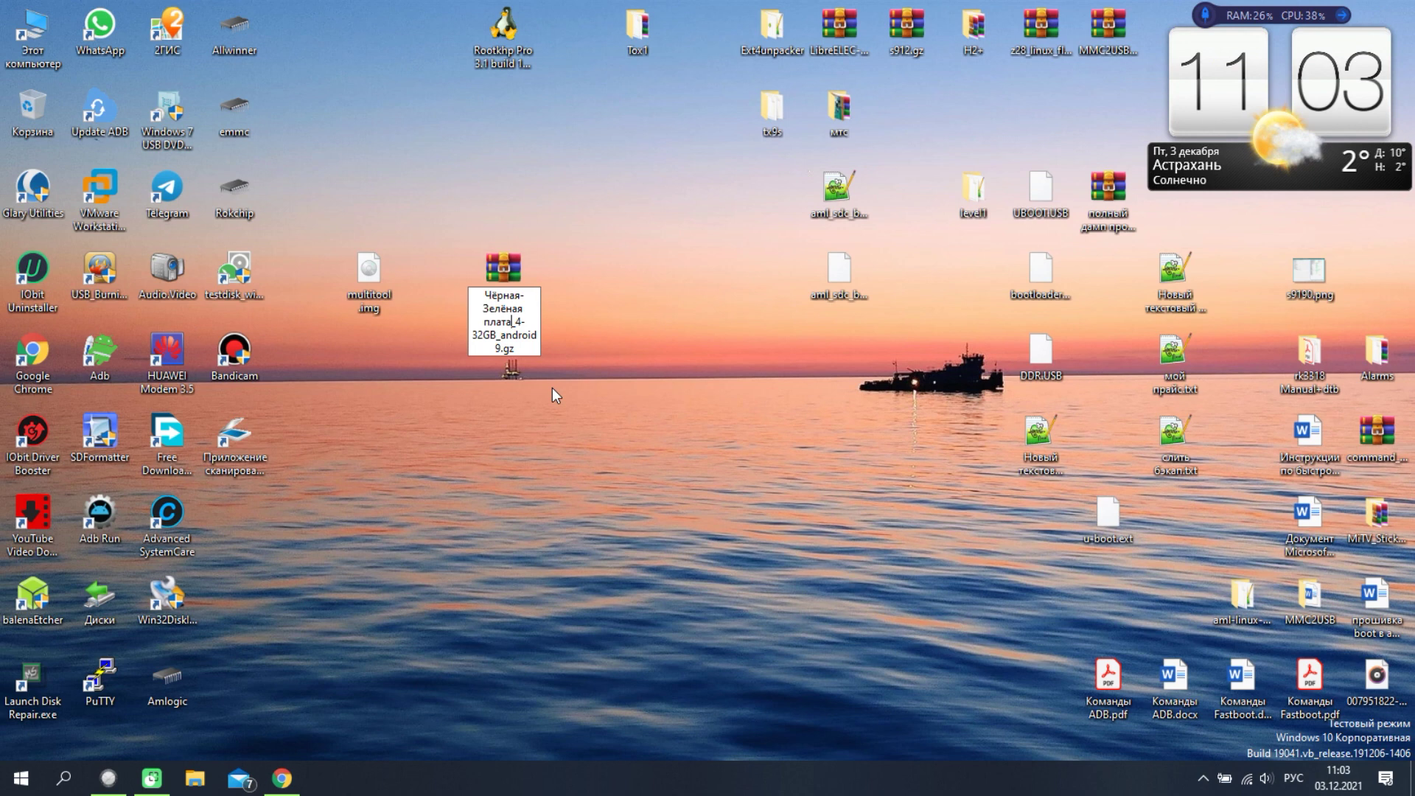
key(BackSpace)
key(BackSpace)
key(BackSpace)
key(BackSpace)
key(BackSpace)
key(BackSpace)
key(BackSpace)
key(BackSpace)
key(BackSpace)
key(BackSpace)
key(BackSpace)
key(BackSpace)
key(BackSpace)
key(BackSpace)
key(BackSpace)
key(BackSpace)
key(BackSpace)
key(BackSpace)
key(BackSpace)
key(BackSpace)
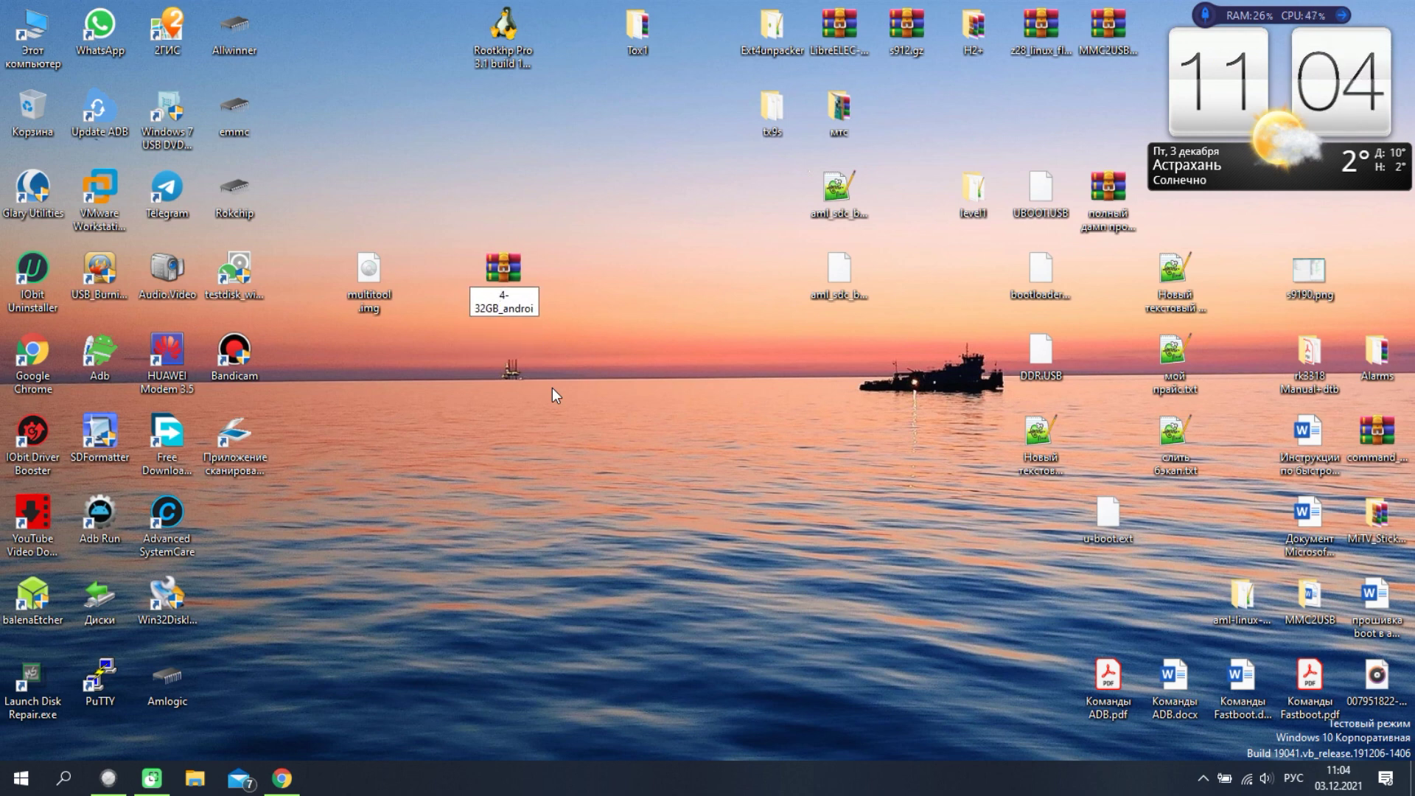
key(Return)
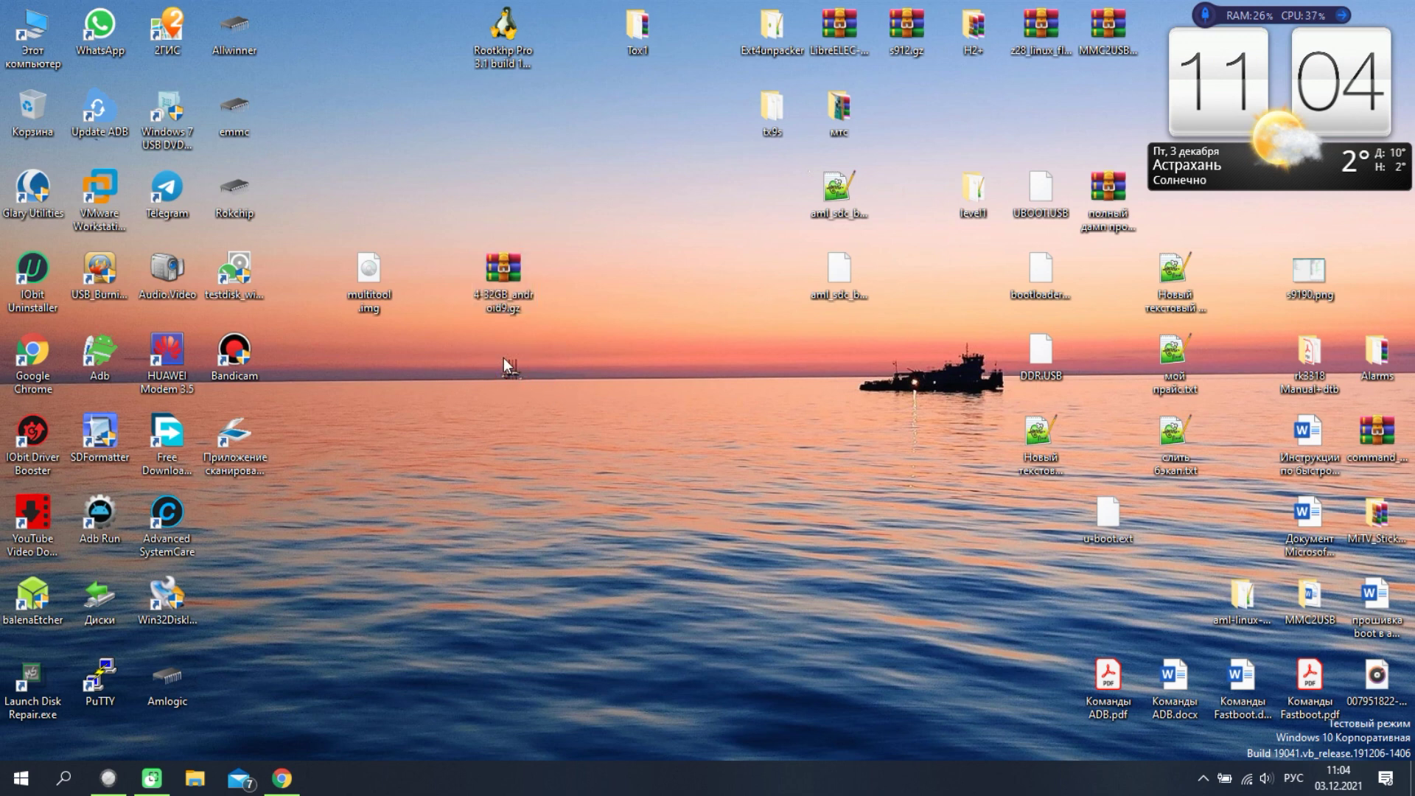
Open Win32 Disk Imager and load the multitool .img file from the desktop as the image file
double_click(164, 601)
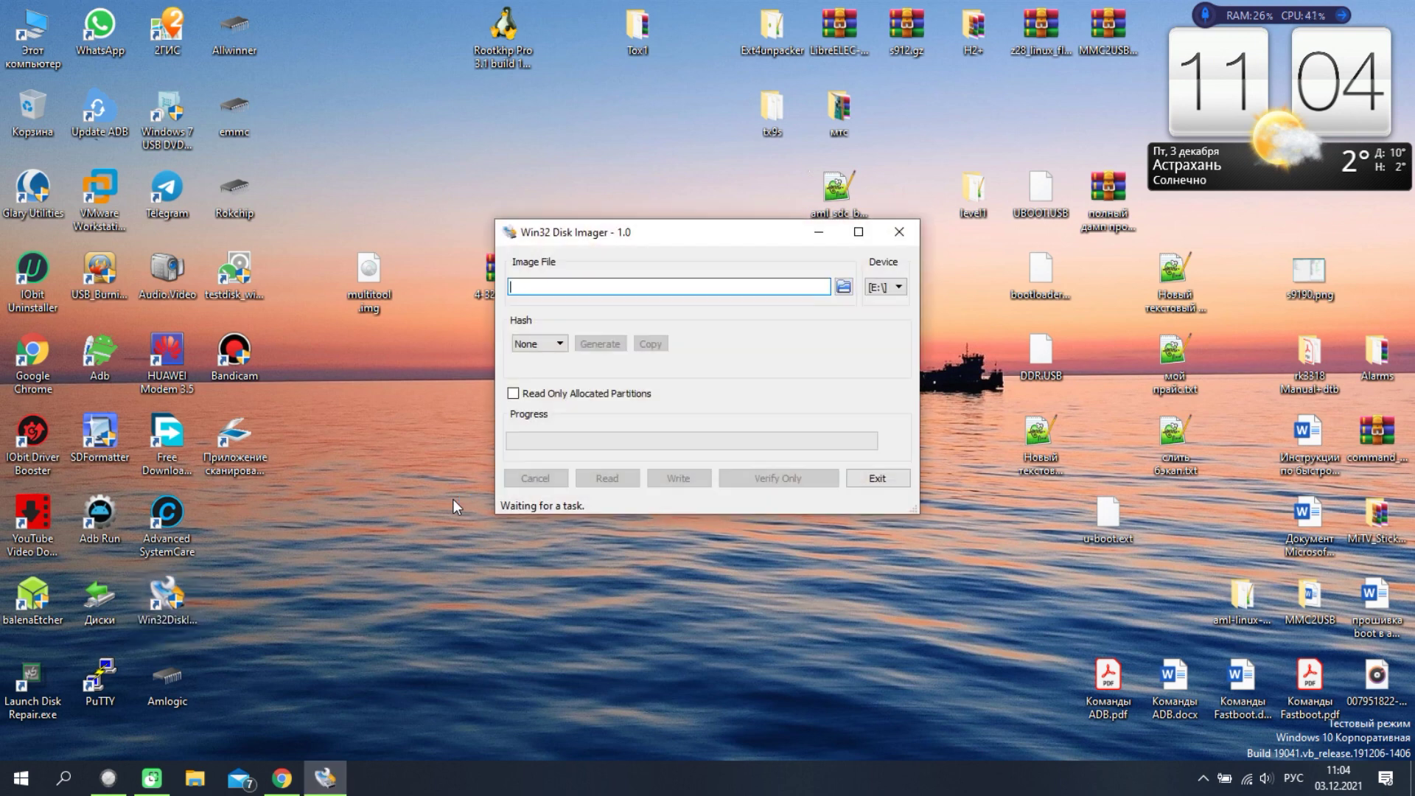
click(844, 288)
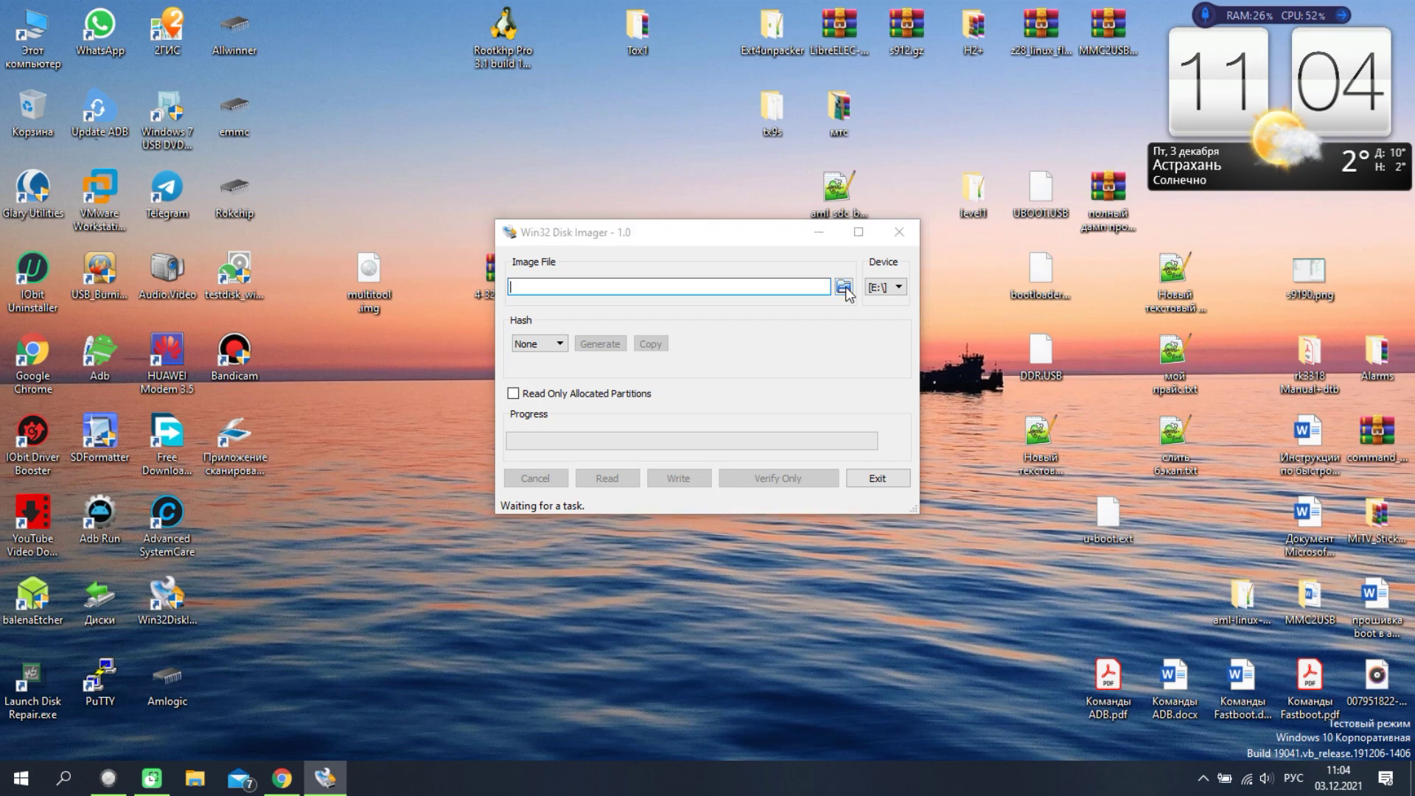
click(371, 285)
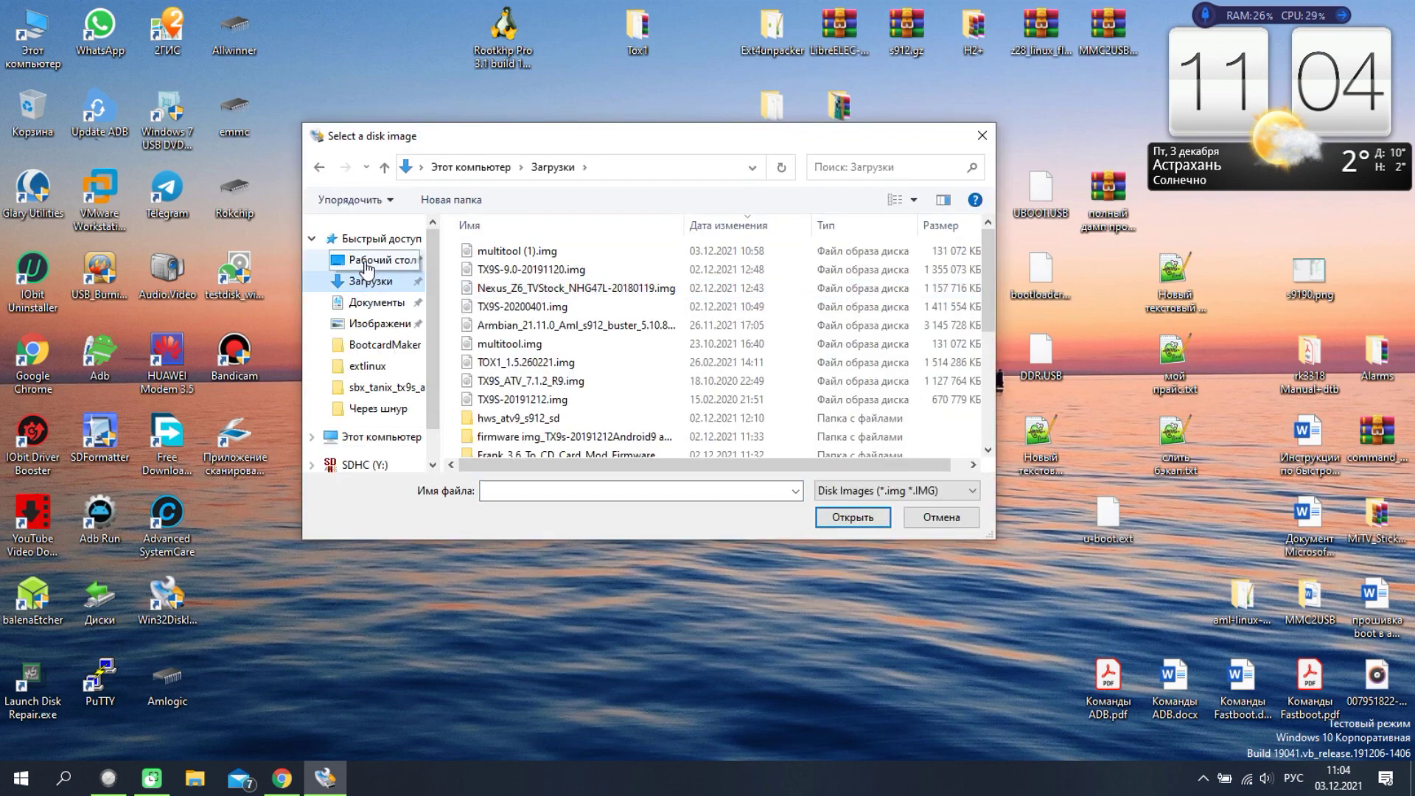
click(375, 260)
click(766, 243)
click(829, 519)
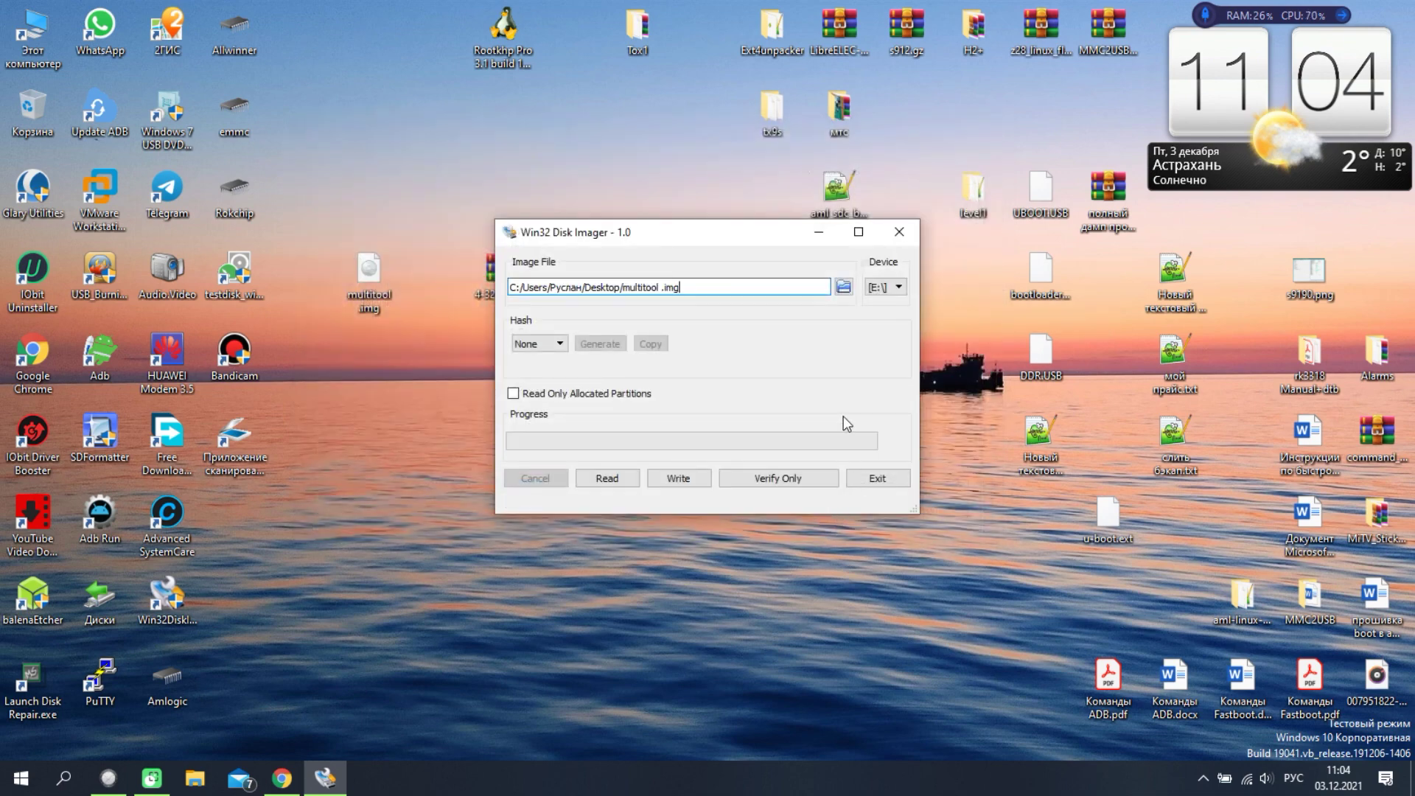
Set the target device to Y:\ and try to write the multitool image to it
click(899, 289)
click(880, 313)
click(689, 479)
click(741, 404)
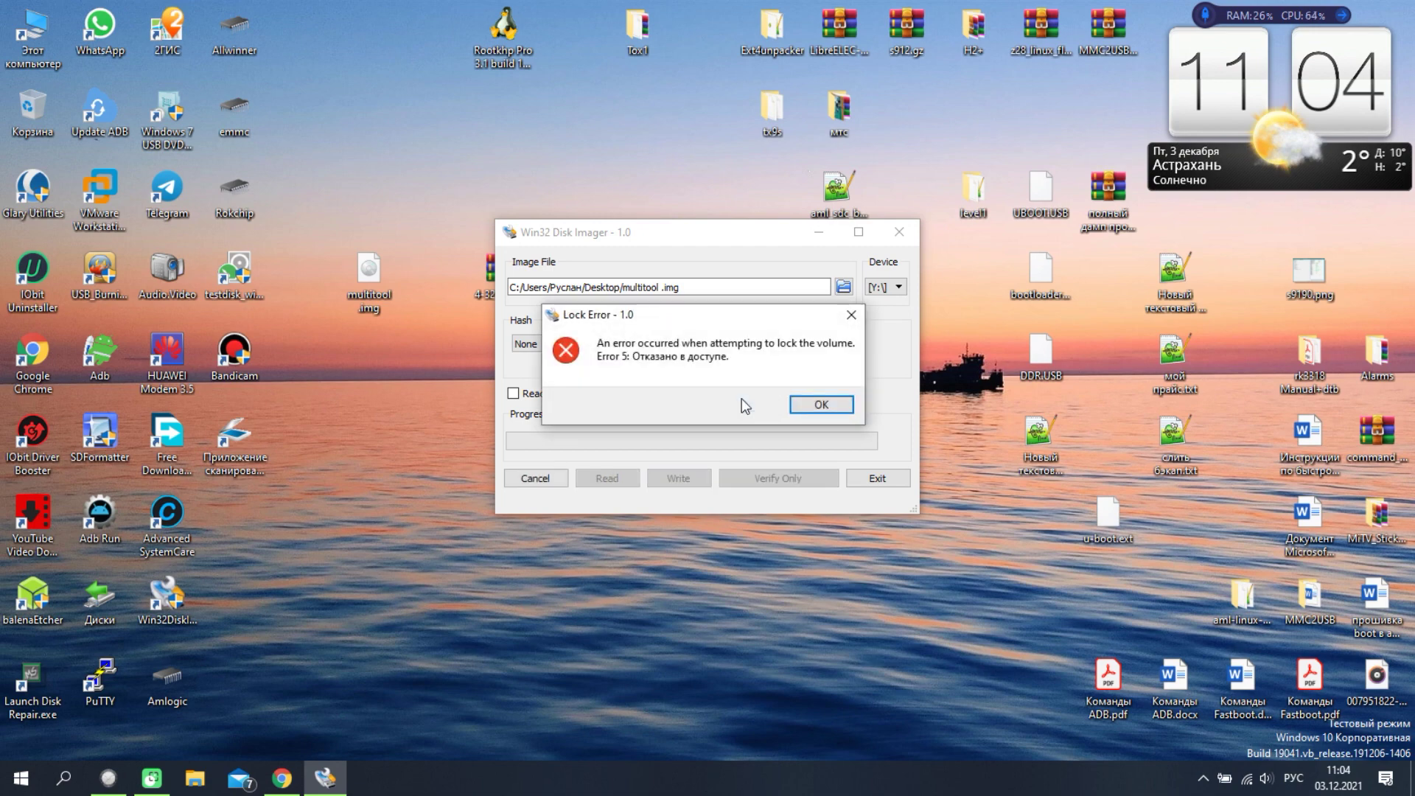
click(819, 406)
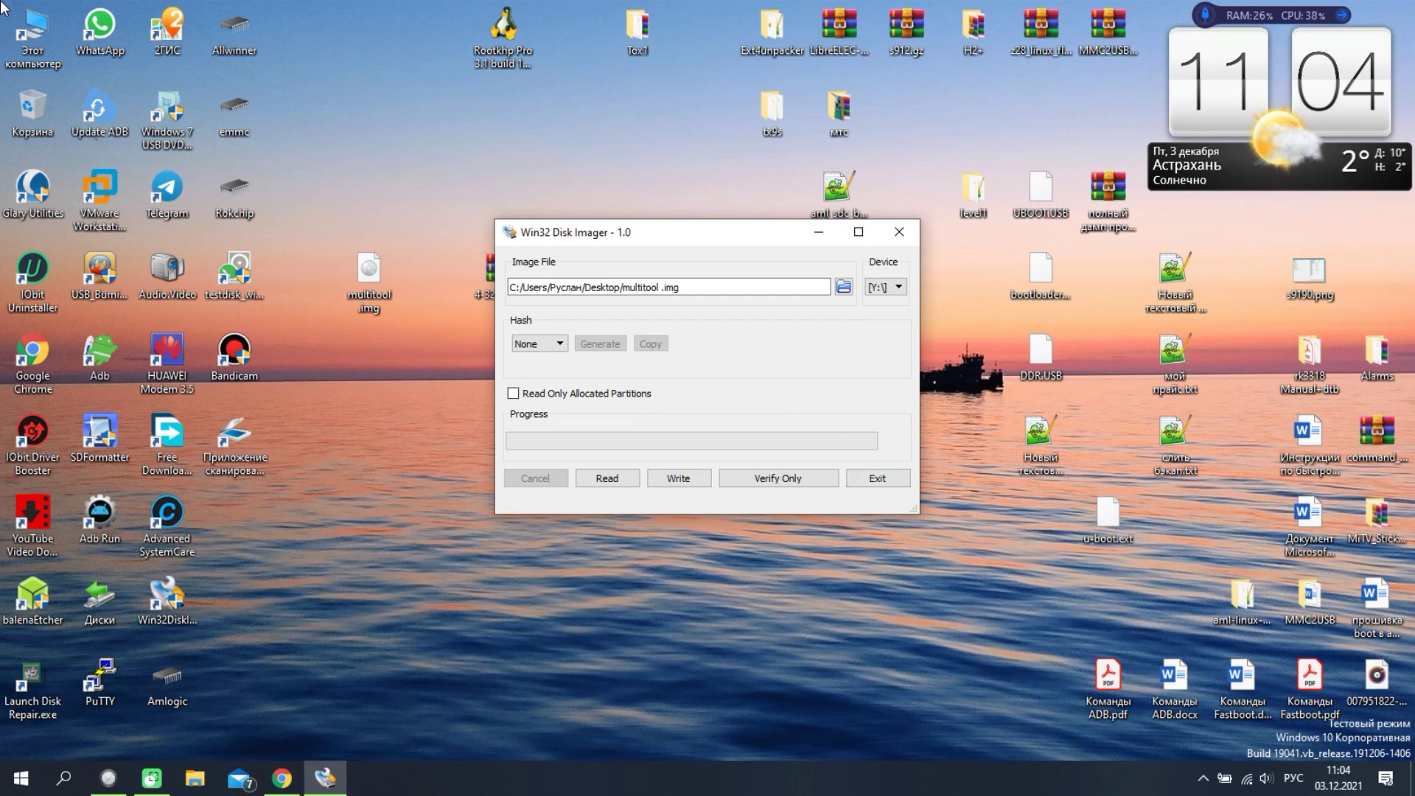
Quick-format the SDHC (Y:) card as FAT32 with default parameters, allowing it although the disk is in use, and close File Explorer
click(37, 37)
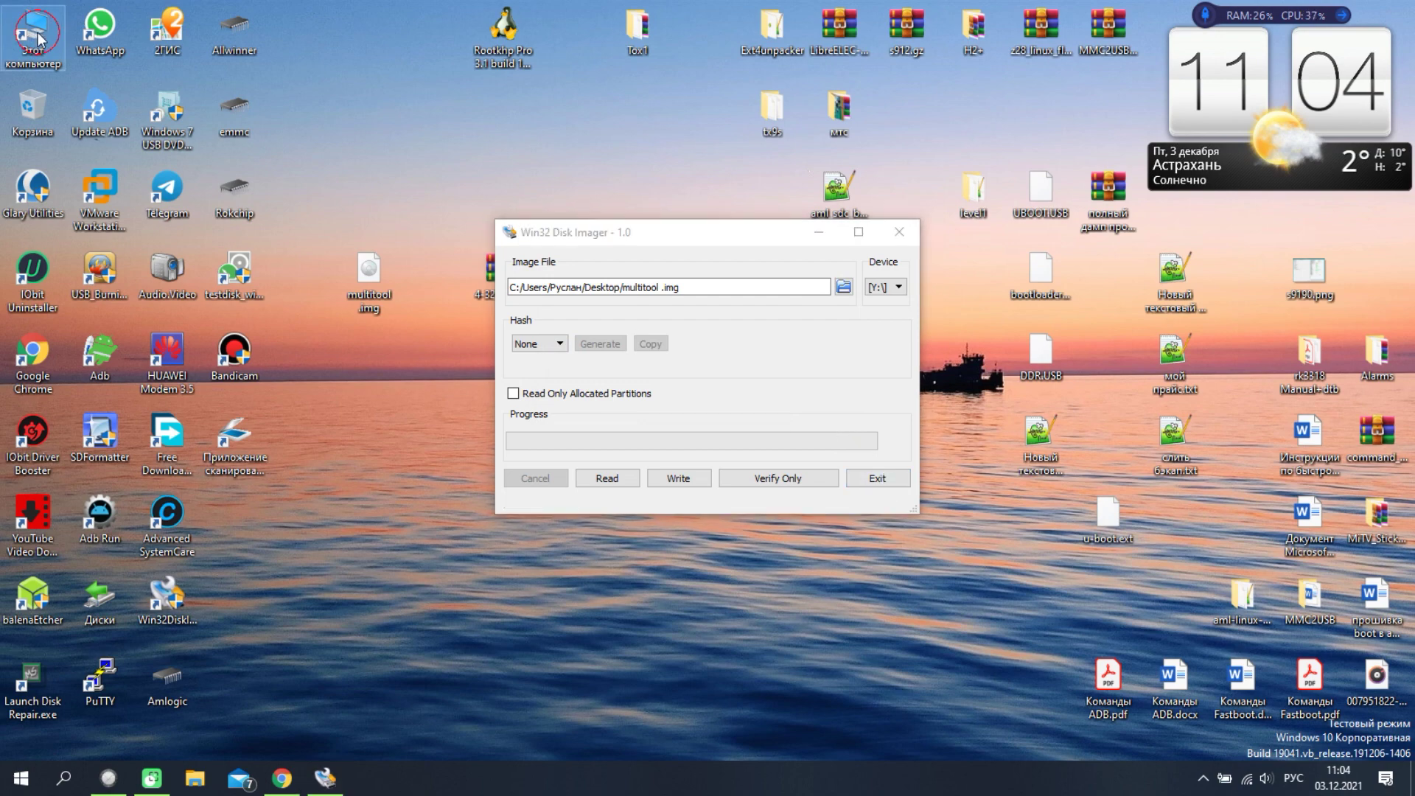
double_click(38, 39)
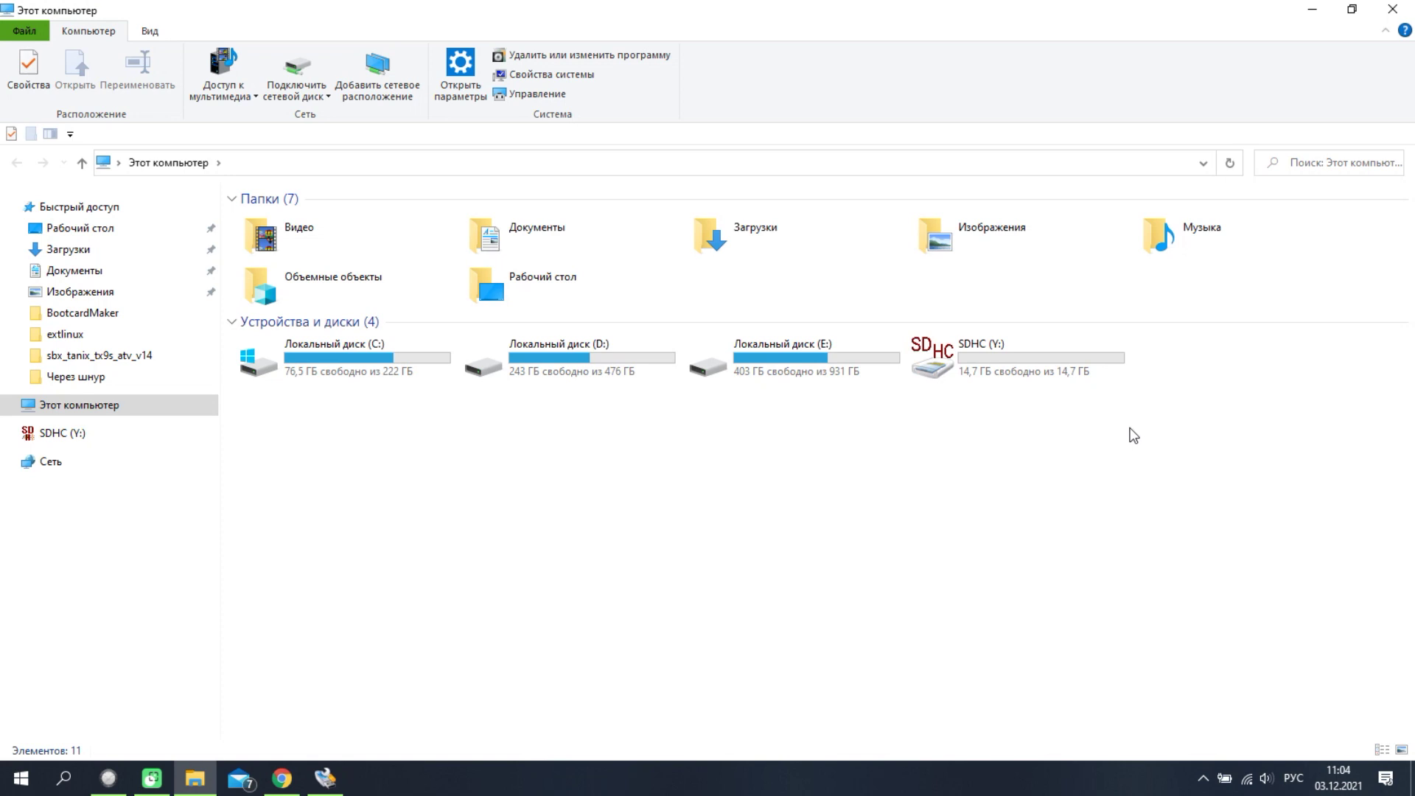
click(988, 360)
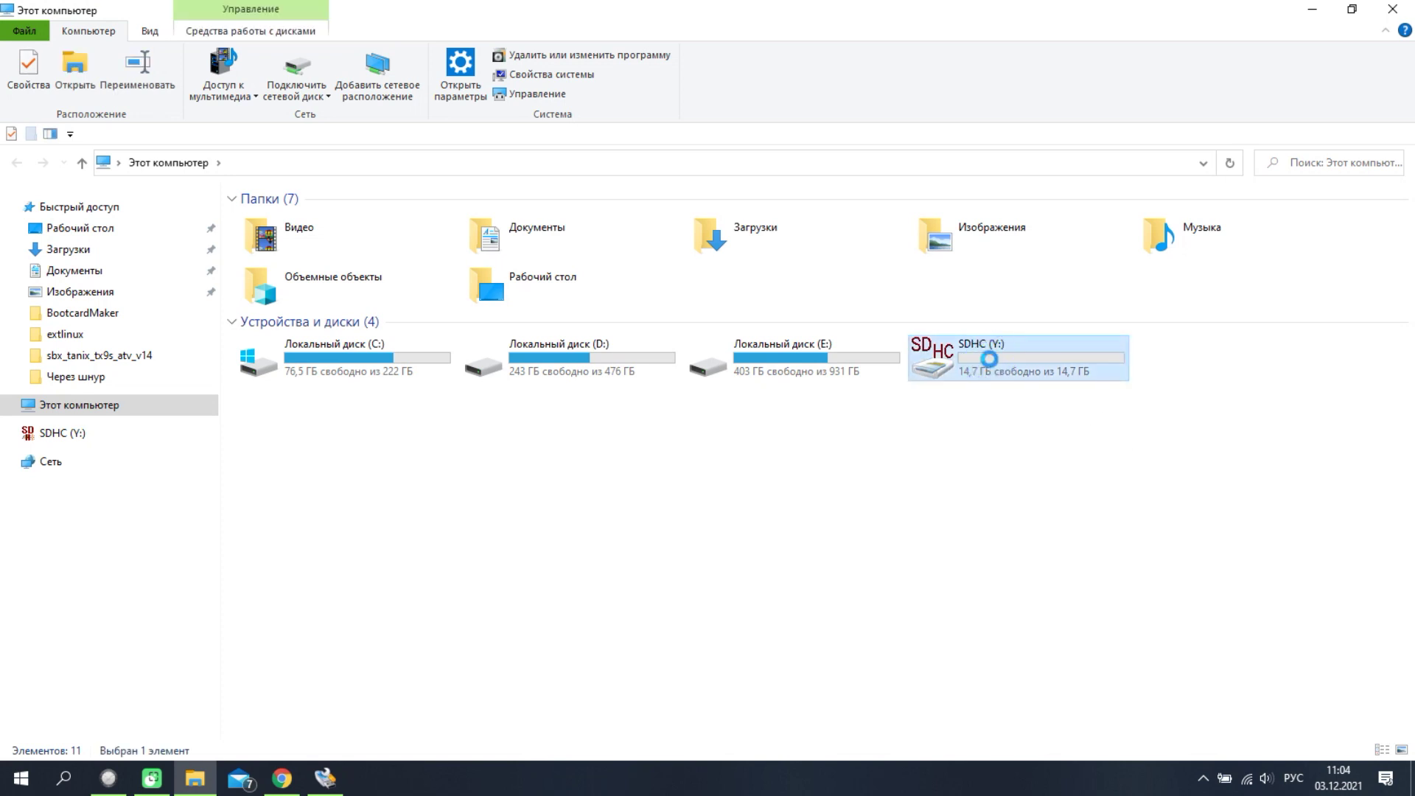
right_click(991, 364)
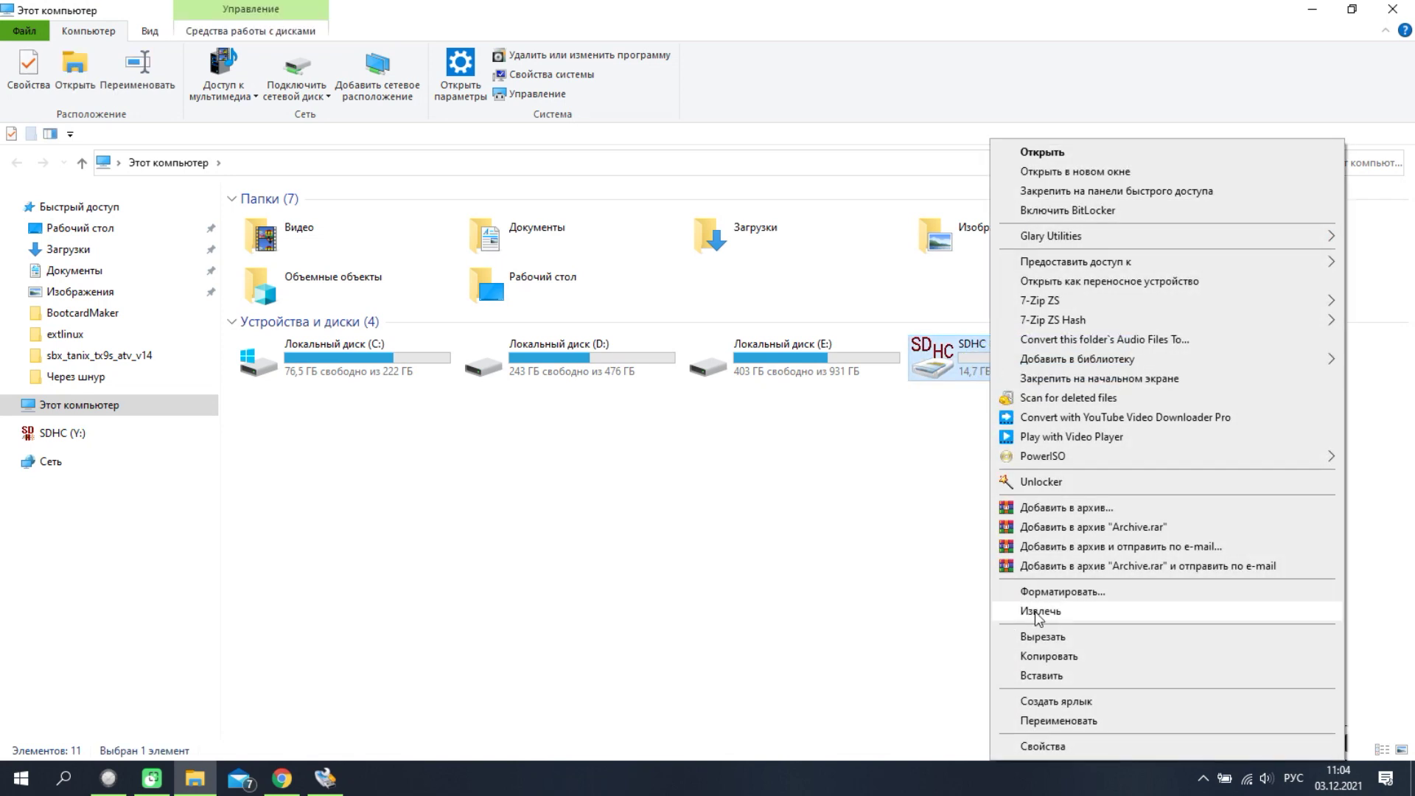
click(1039, 591)
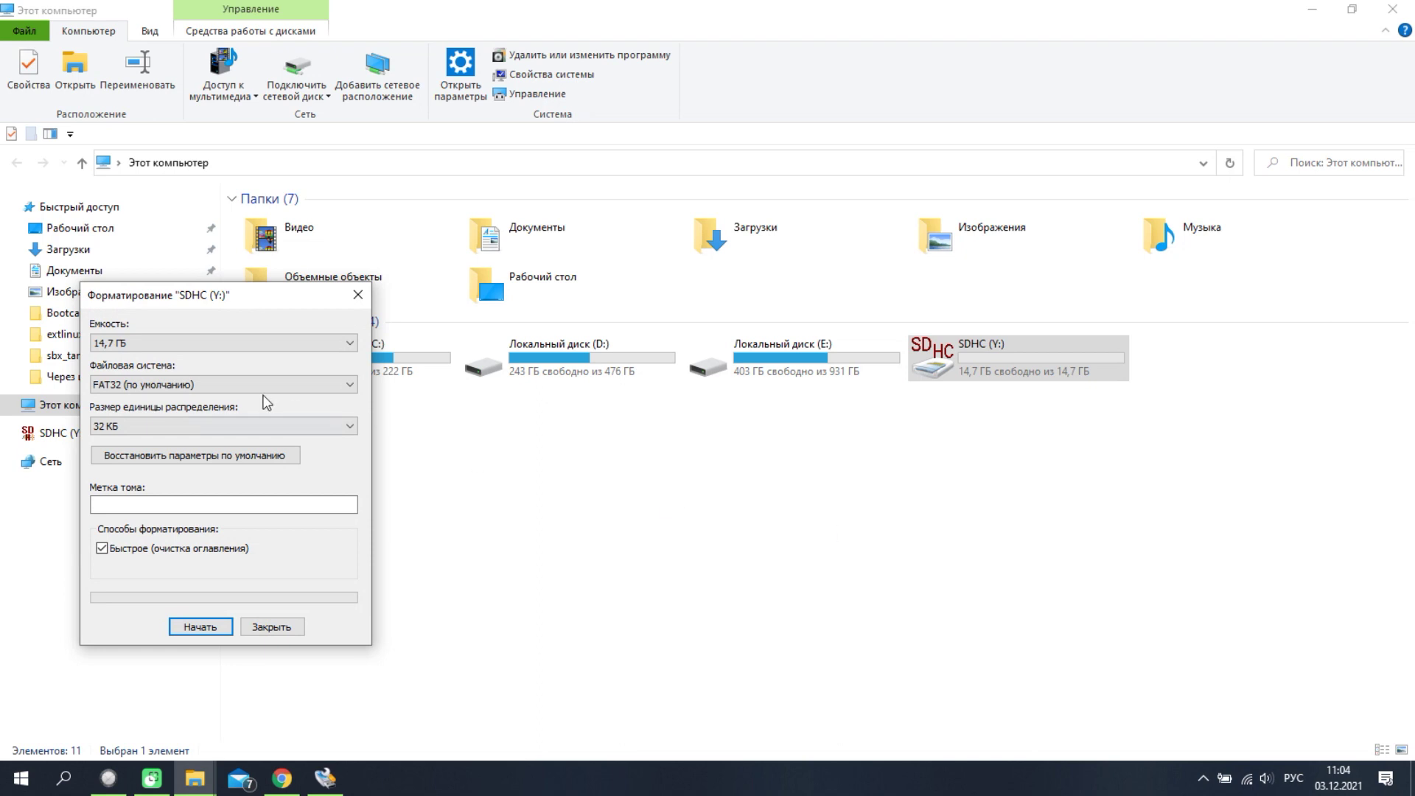
click(224, 457)
click(207, 632)
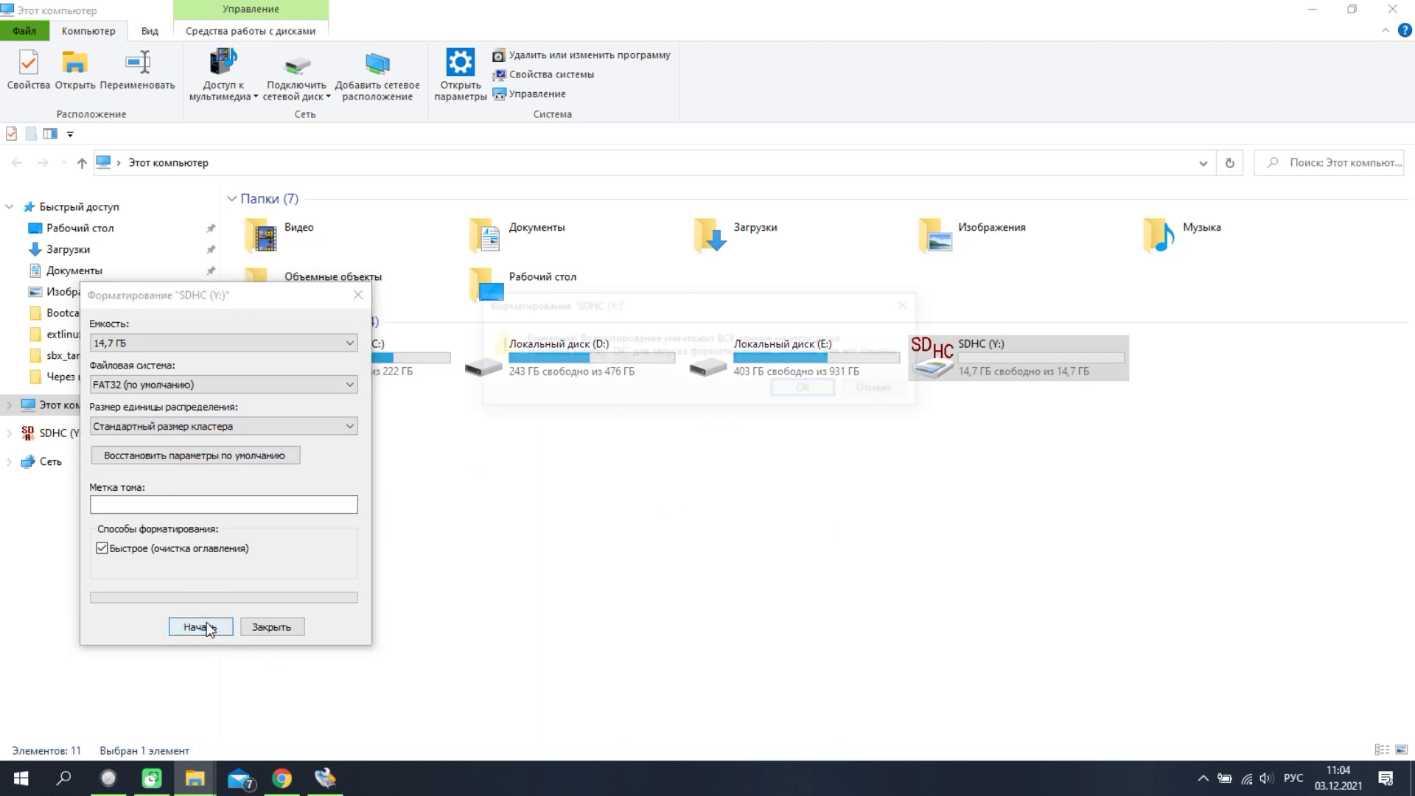
click(794, 392)
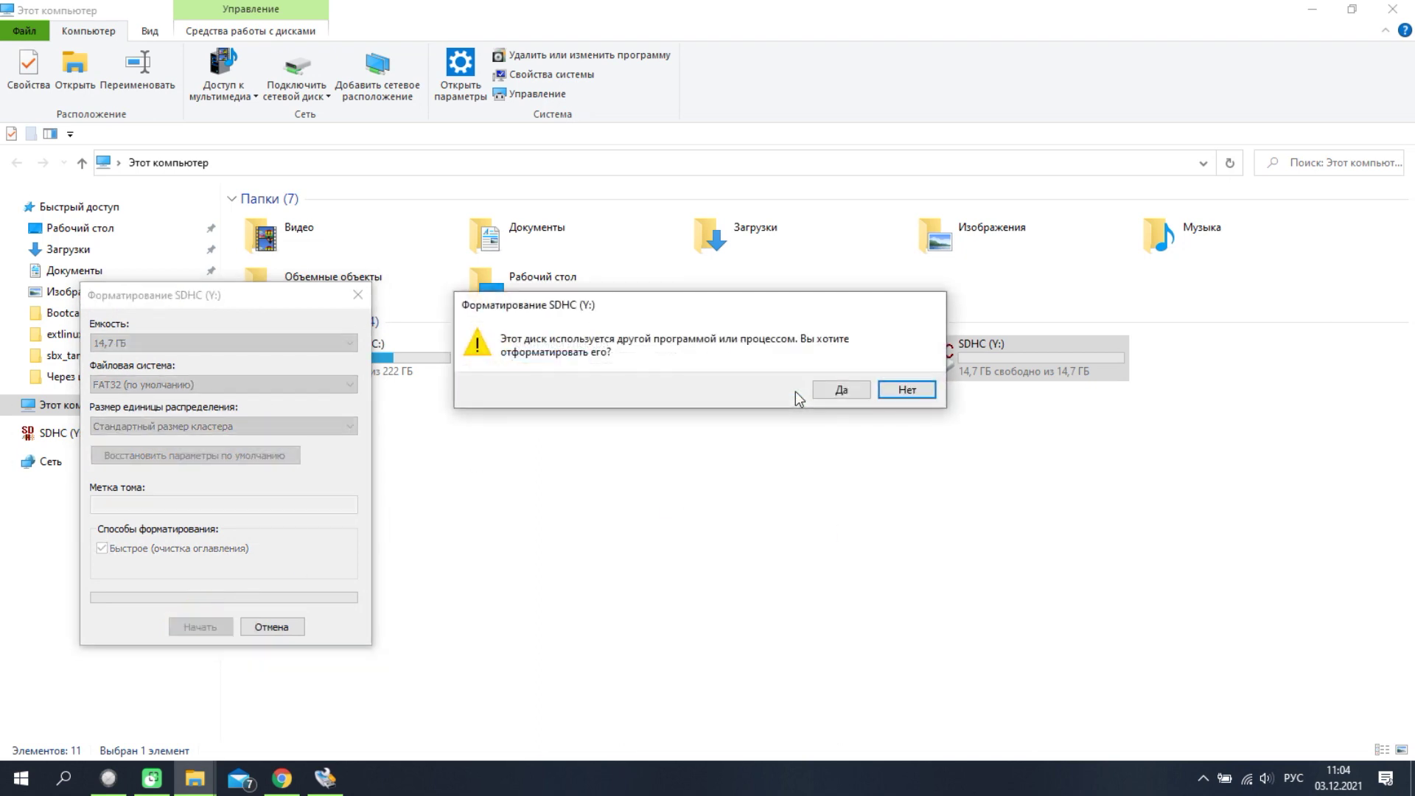
click(834, 390)
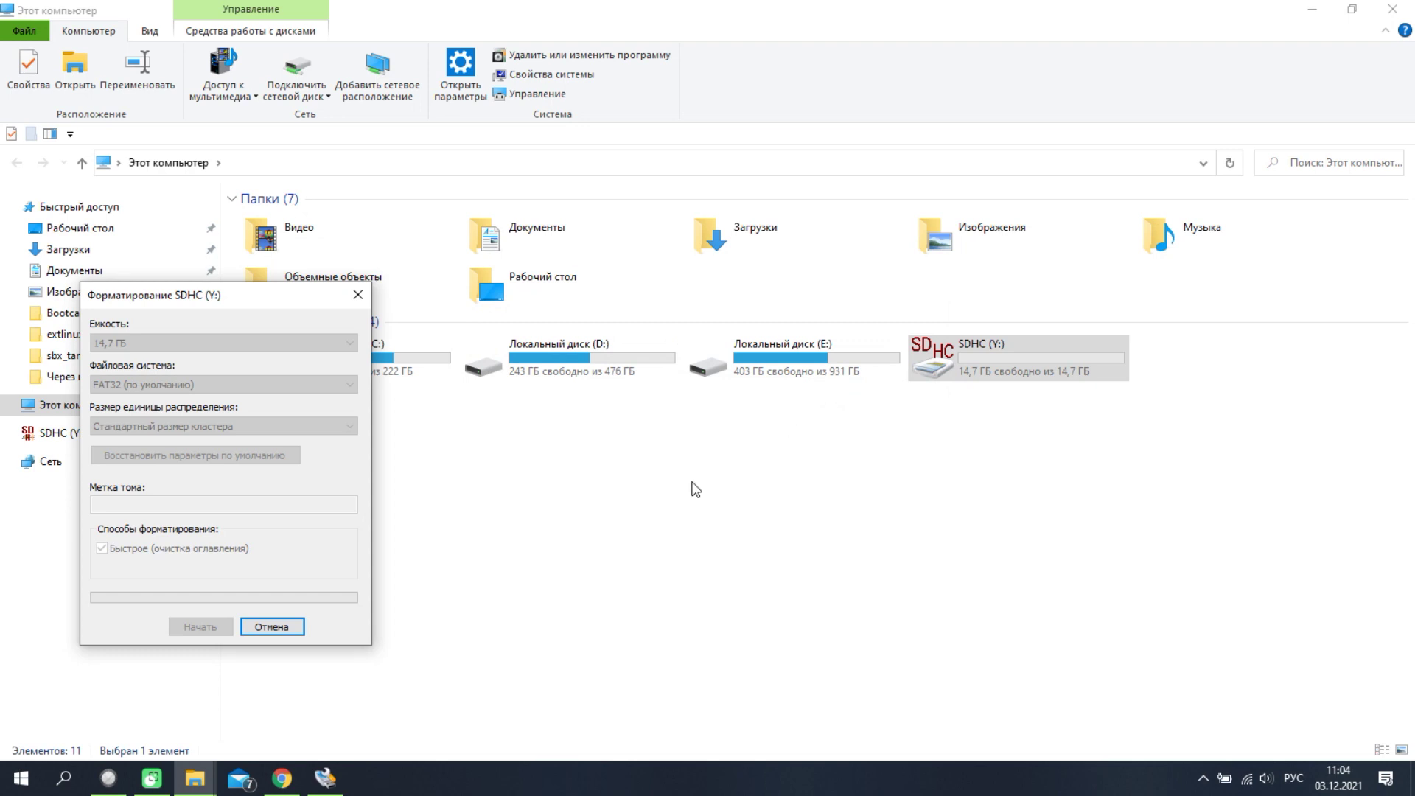
click(795, 385)
click(289, 627)
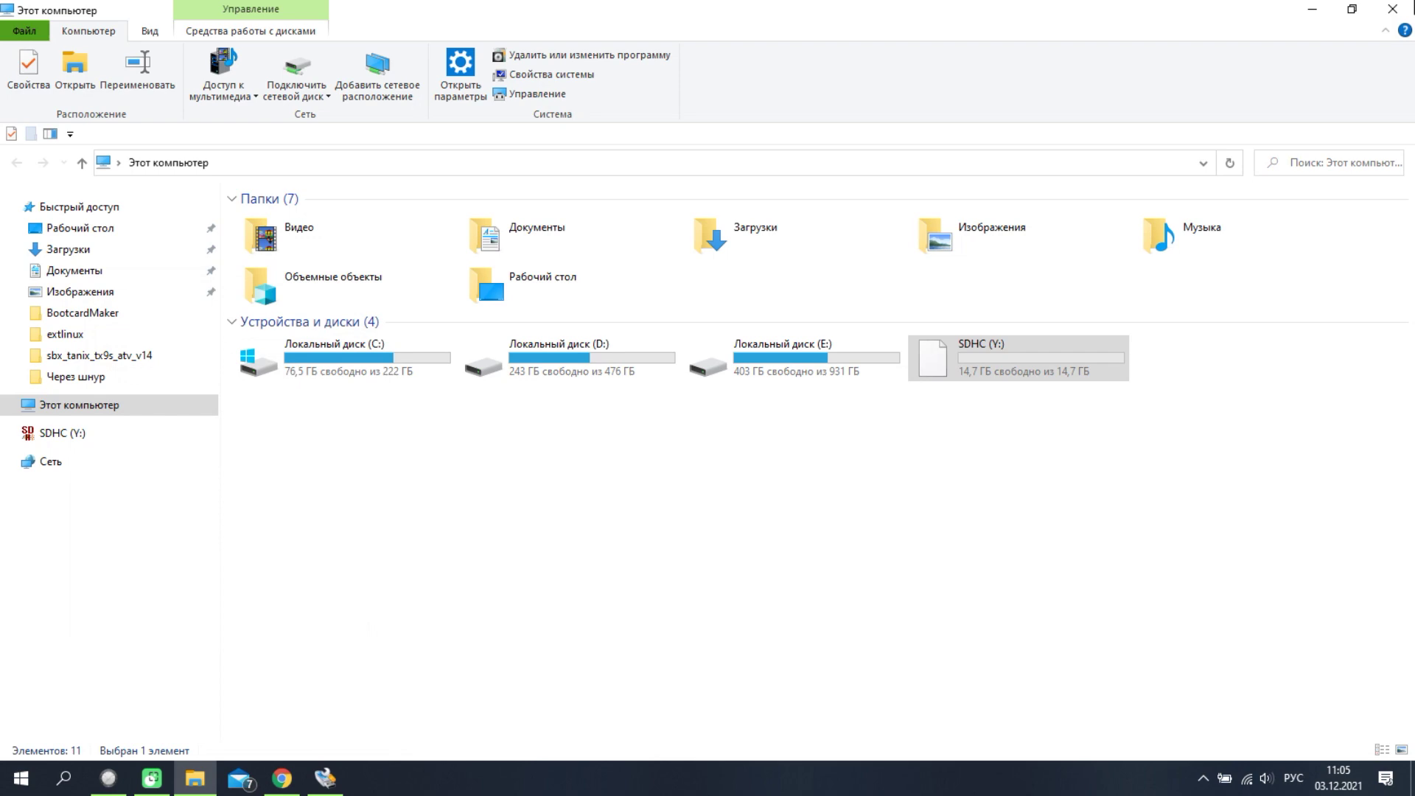
click(1393, 9)
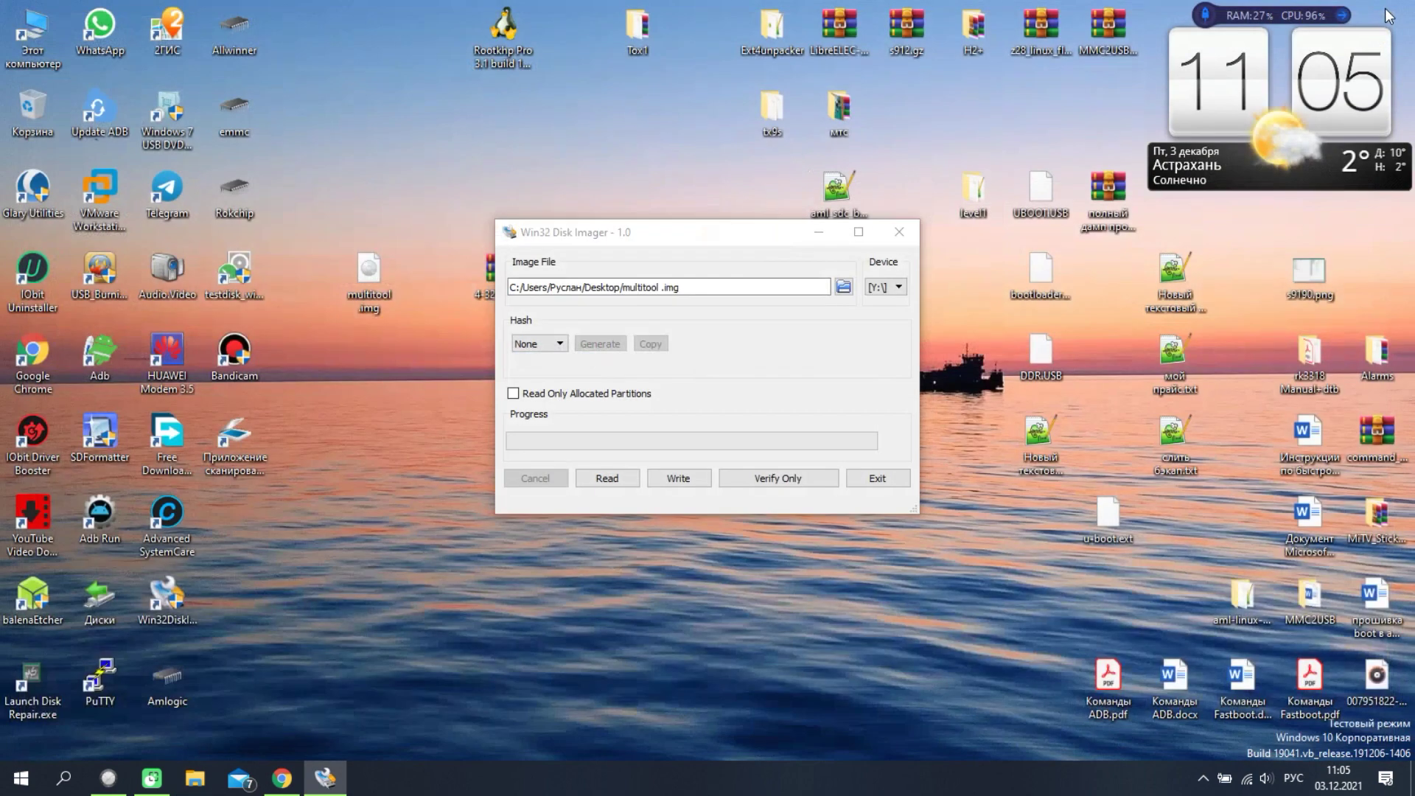
Write the multitool image to Y:\, exit Win32 Disk Imager and decline formatting drive F:
click(675, 479)
click(733, 408)
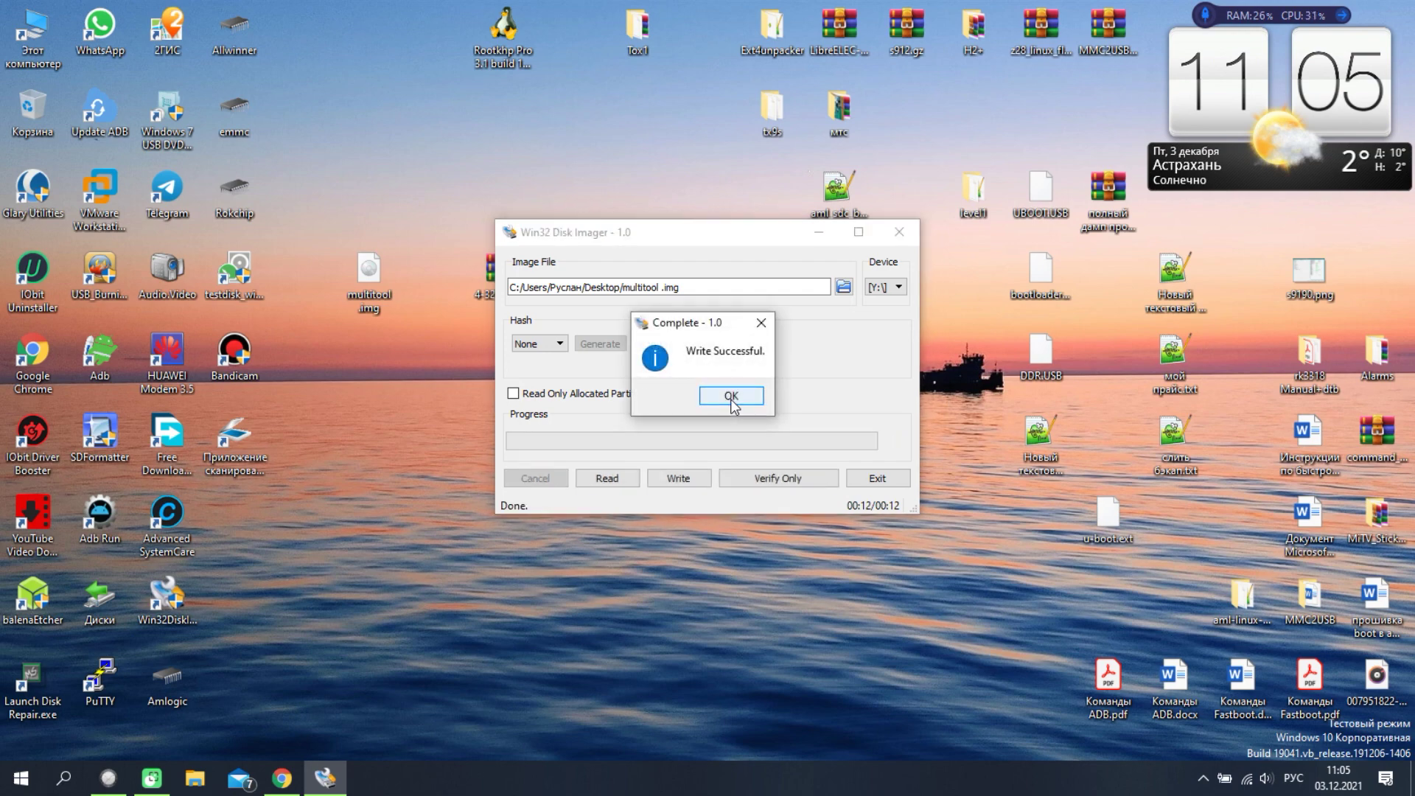
click(731, 398)
click(902, 479)
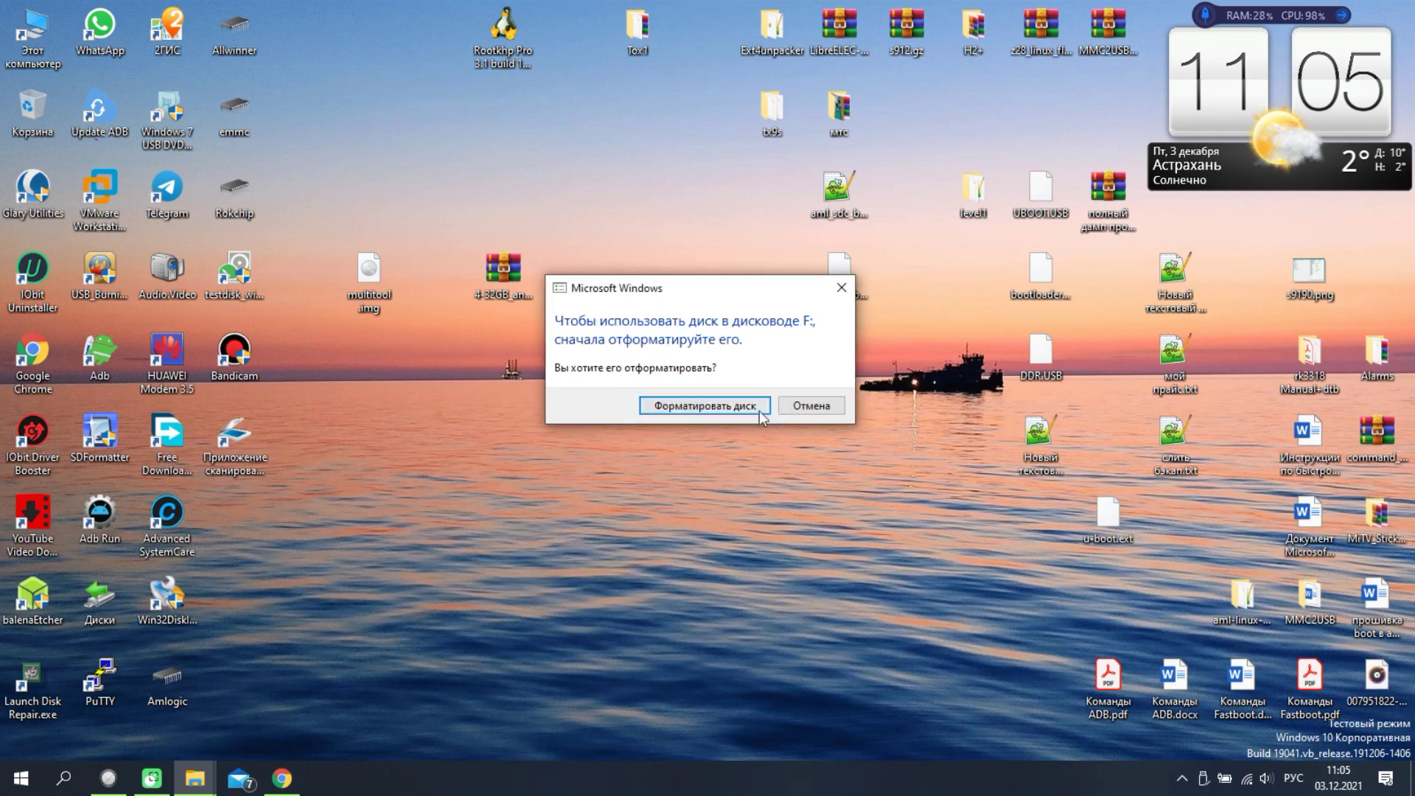
click(830, 412)
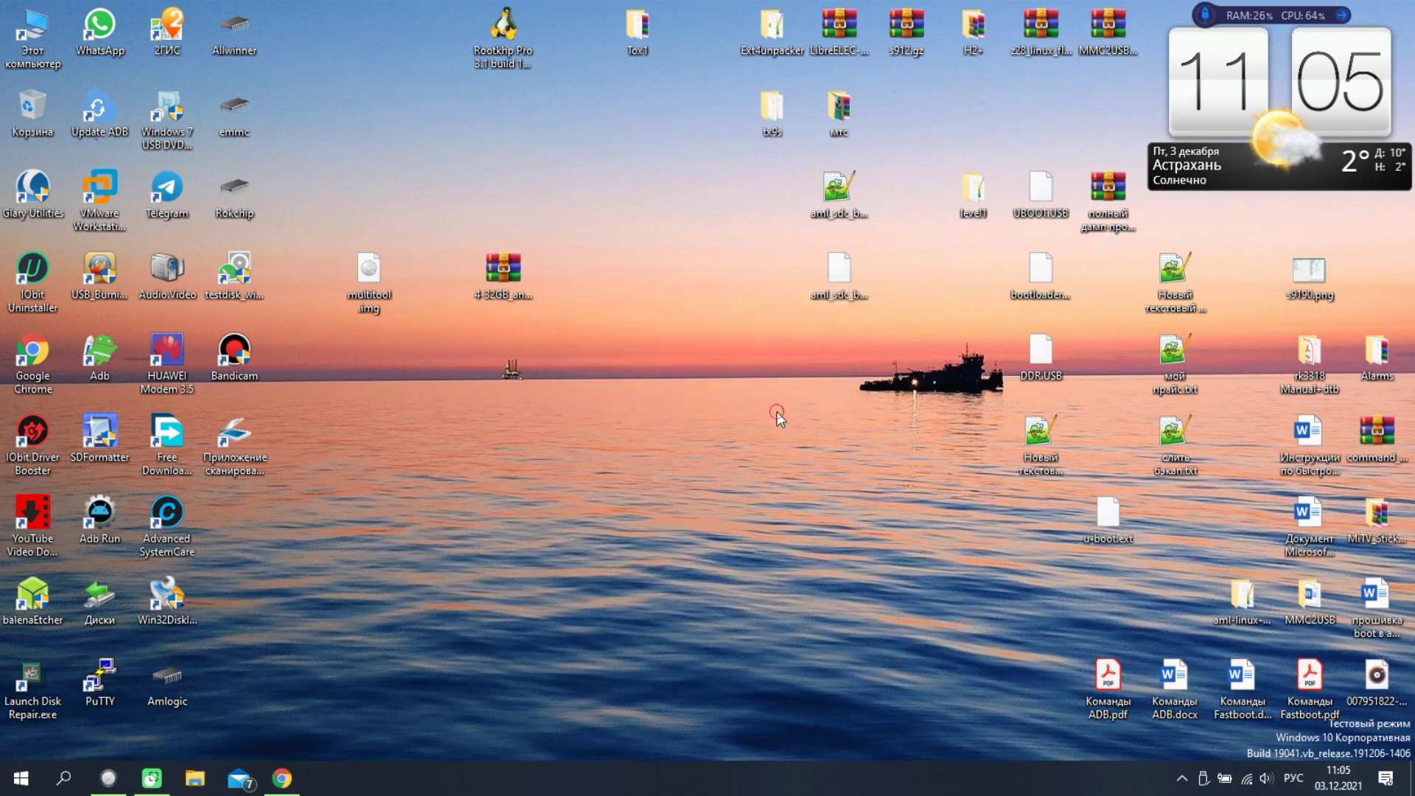
Copy 4-32GB_android9.gz from the desktop into the backups folder on the MULTITOOL (Y:) card
right_click(501, 274)
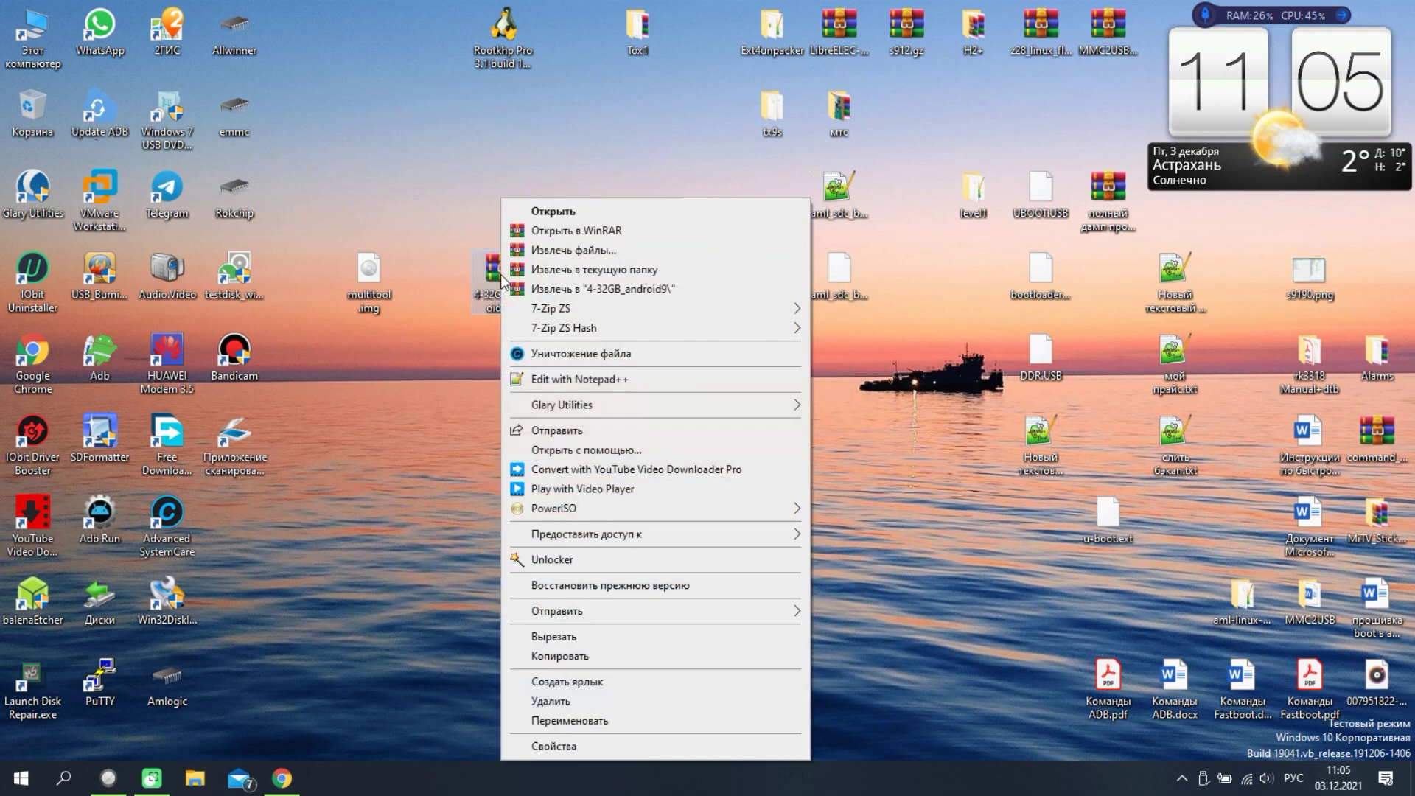
click(570, 657)
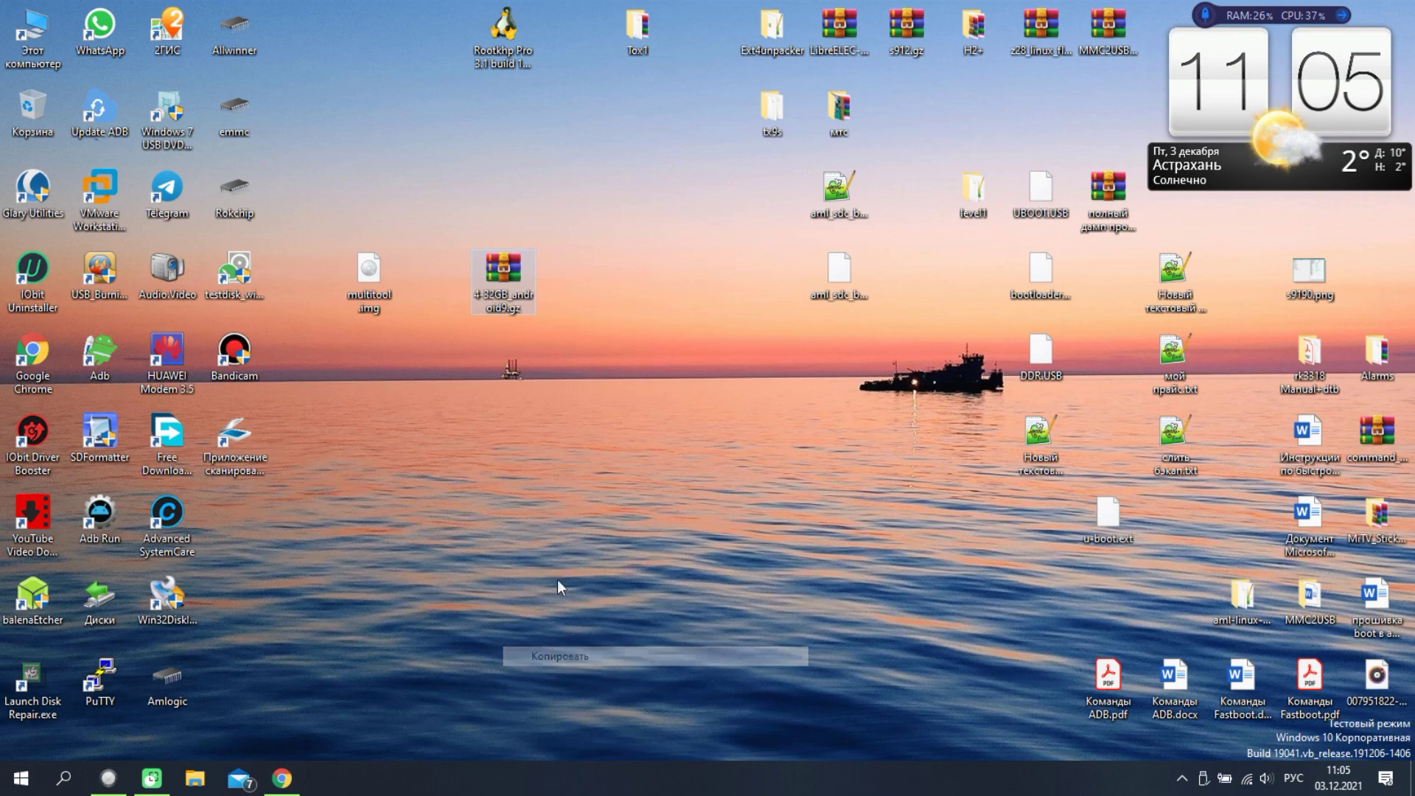
key(super+e)
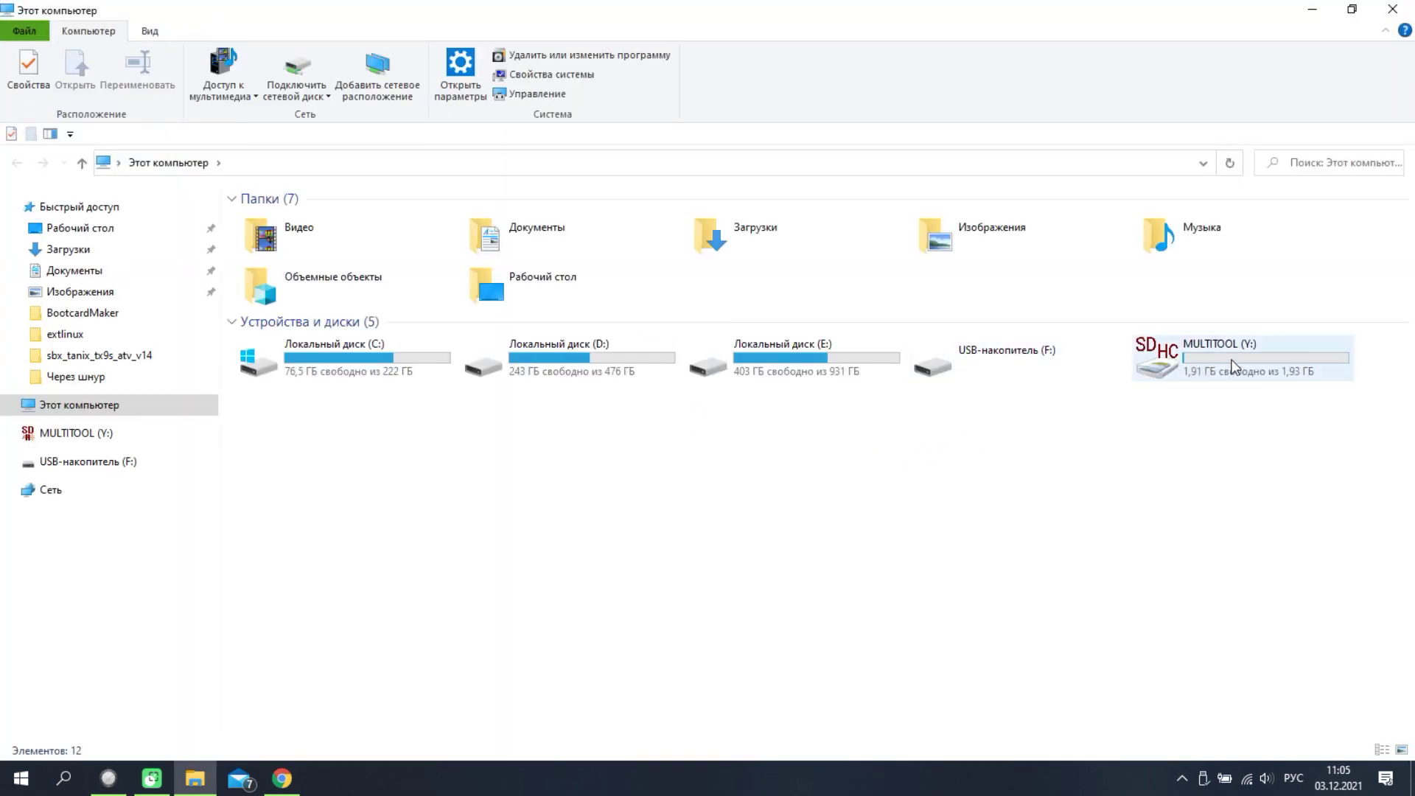
double_click(1228, 354)
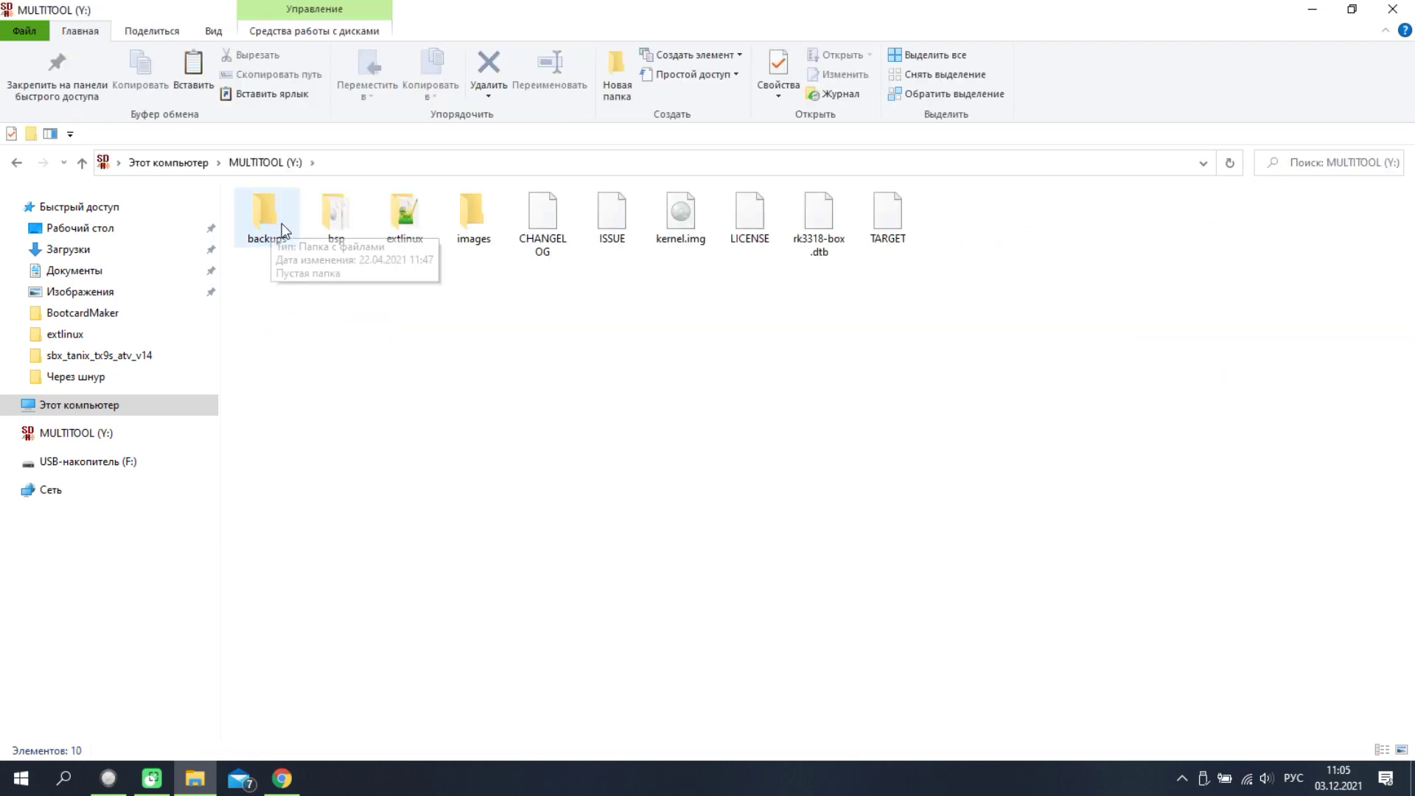
double_click(270, 212)
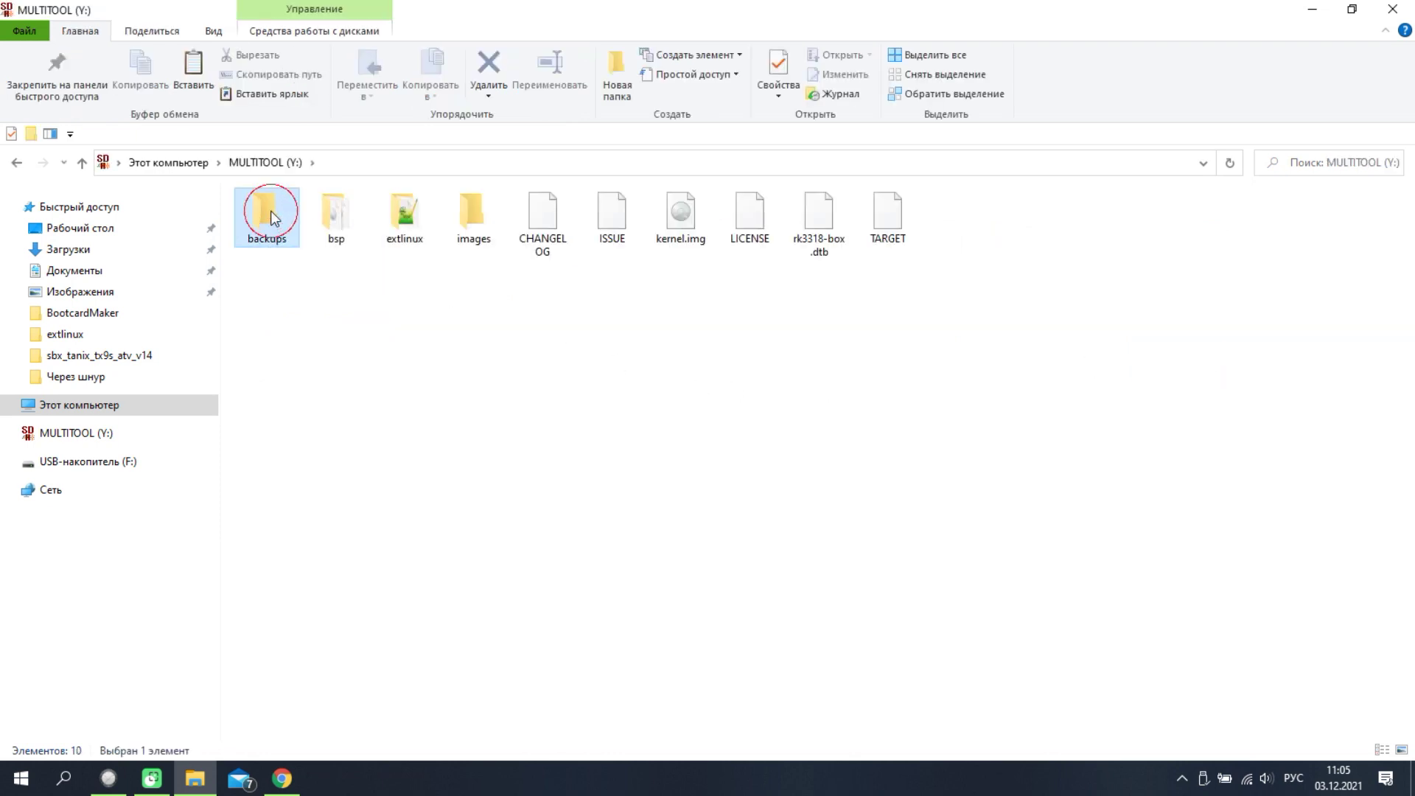
right_click(399, 339)
click(463, 489)
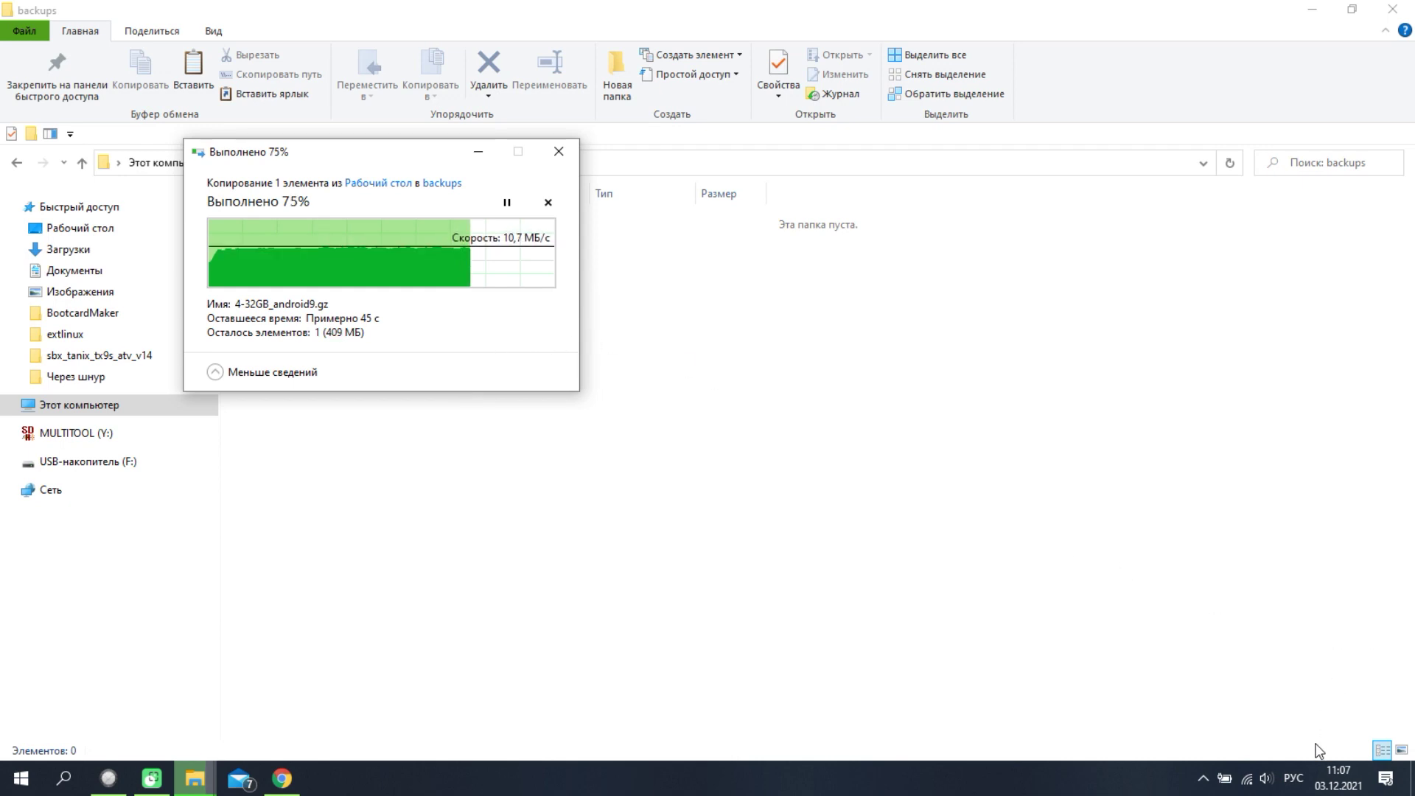
key(super+d)
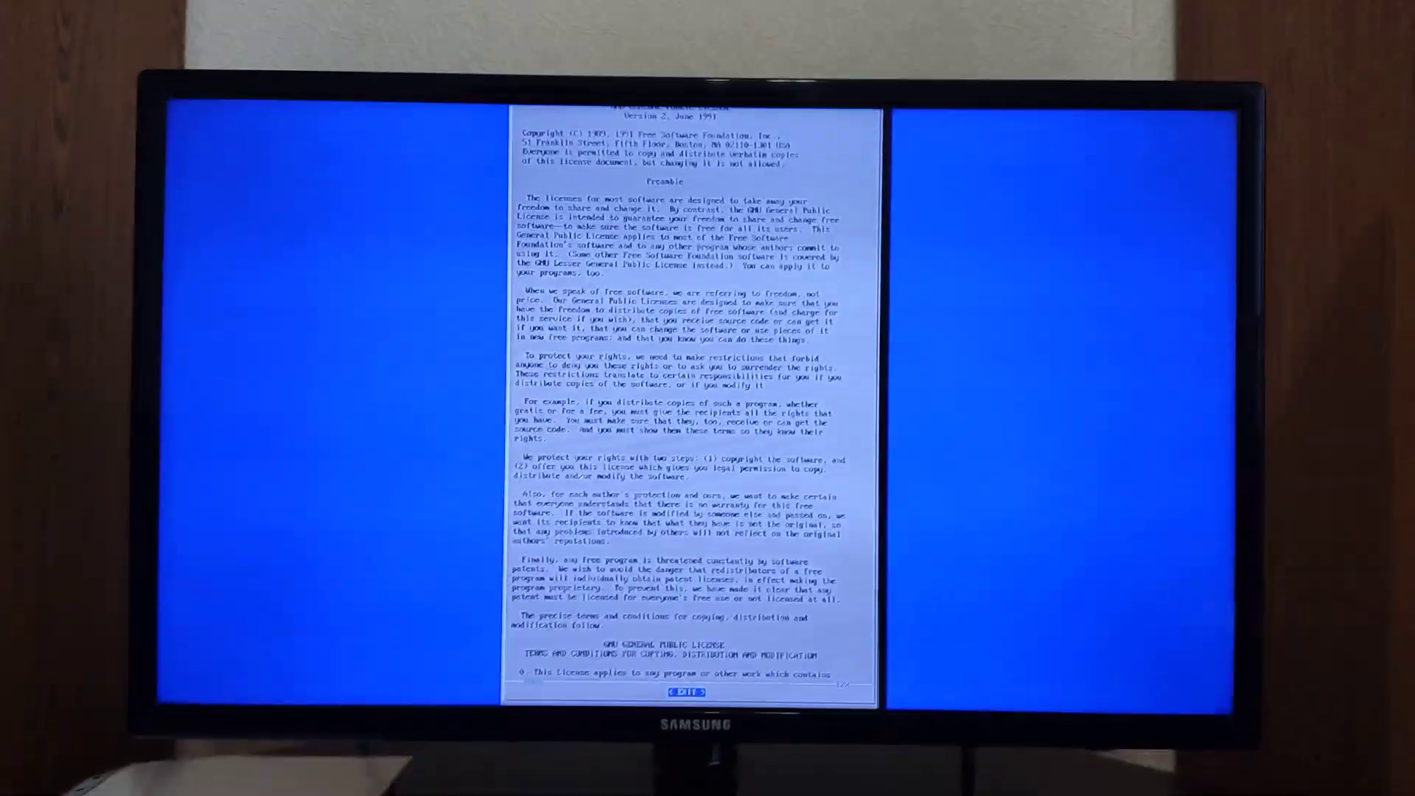
Exit the license text in Multitool on the TV box and erase the flash of eMMC device mmcblk2
key(Return)
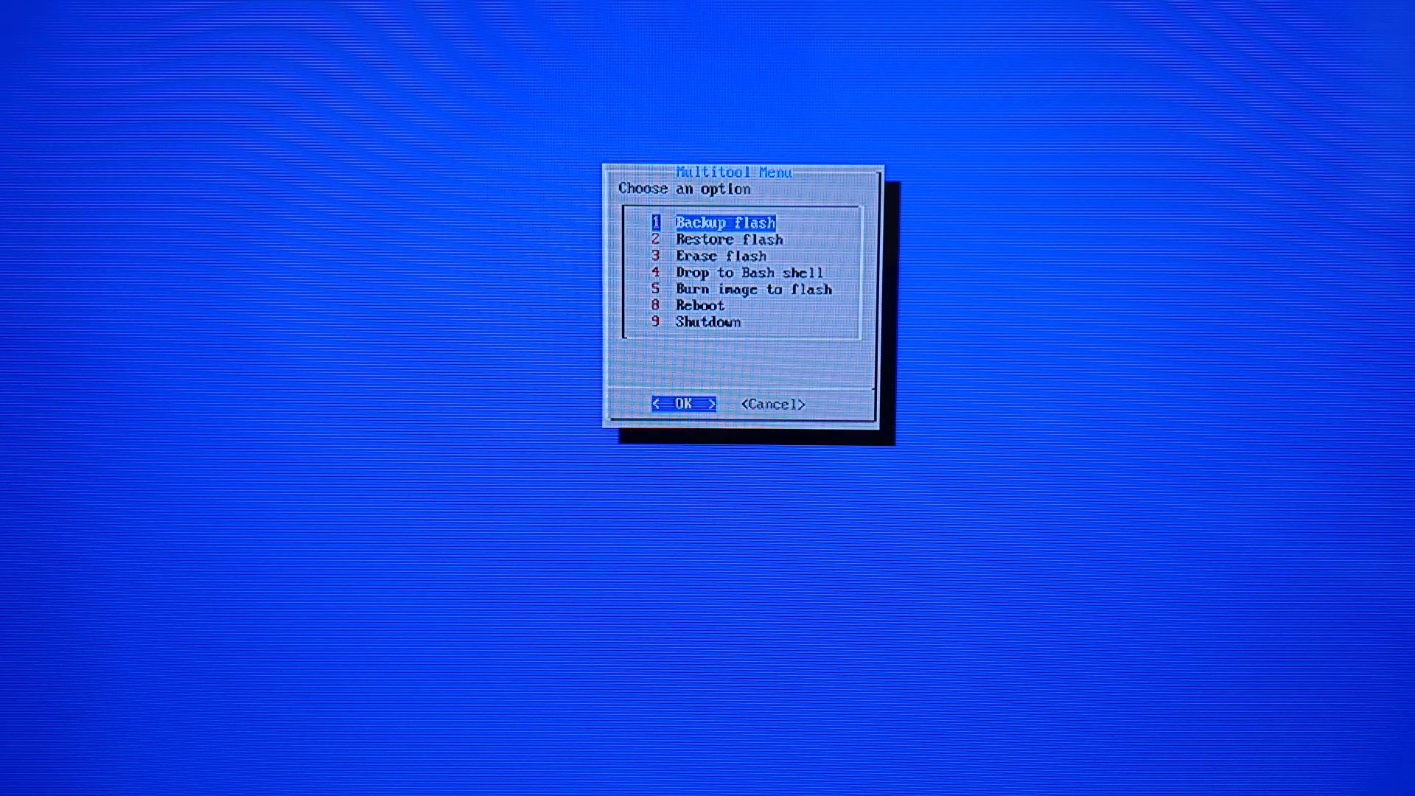
key(Down)
key(Down)
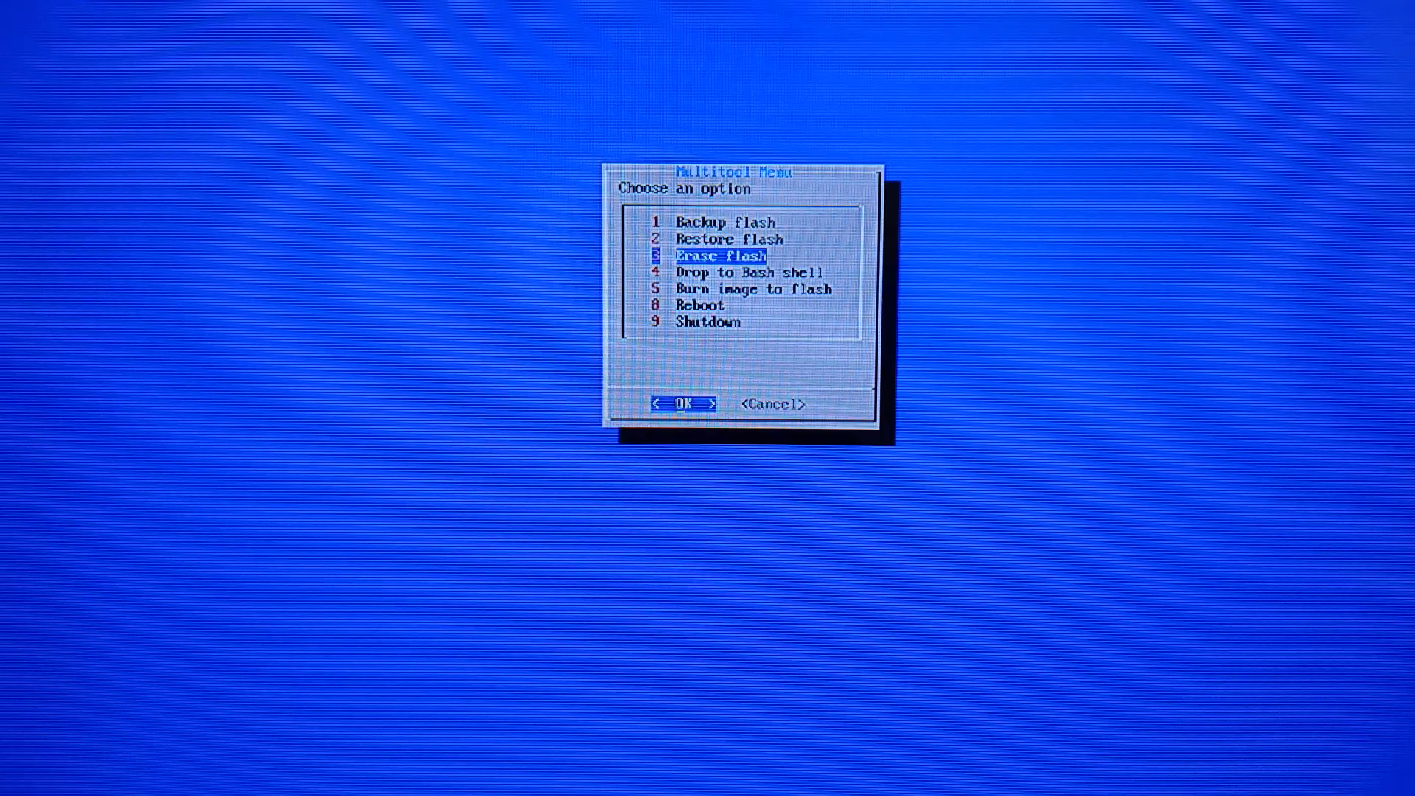
key(Return)
key(Return)
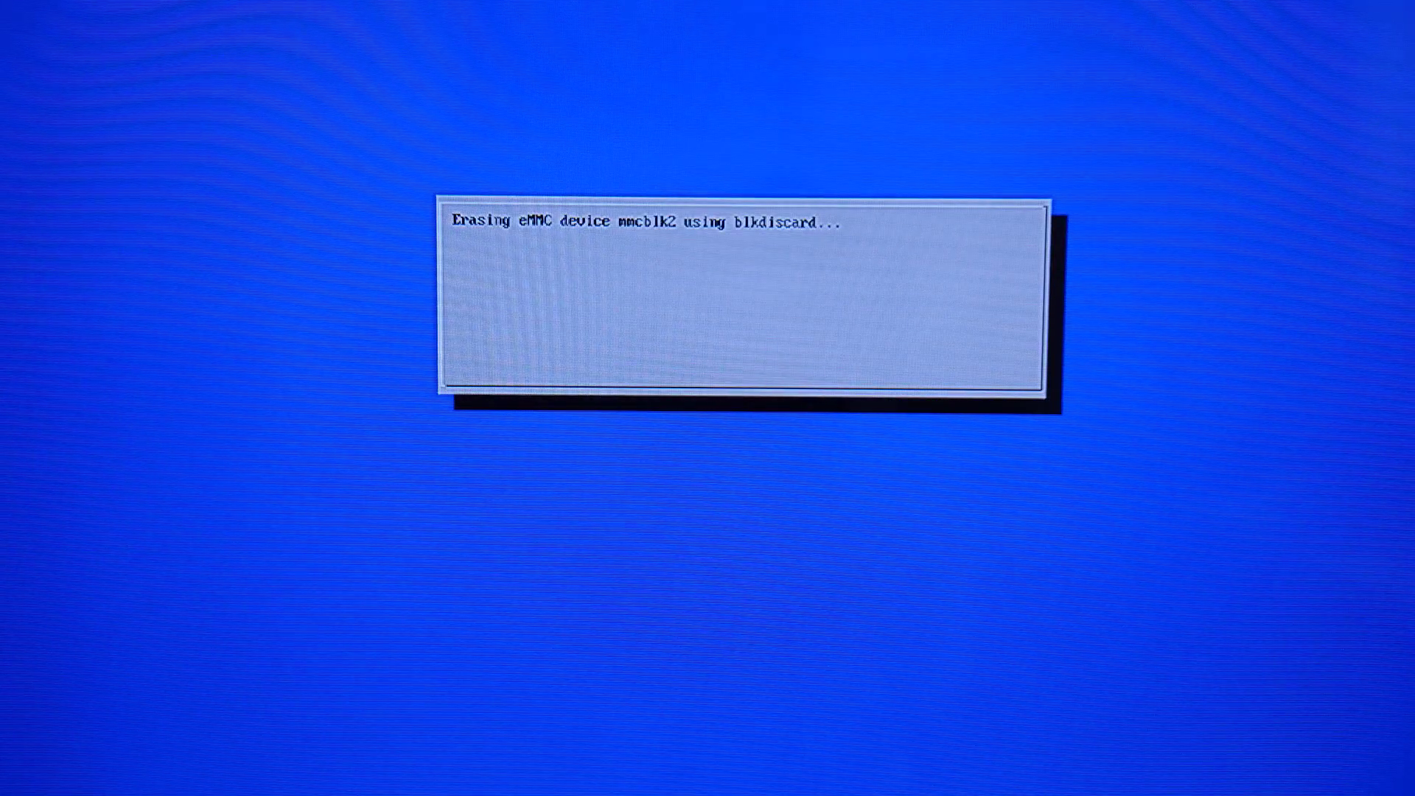
key(Return)
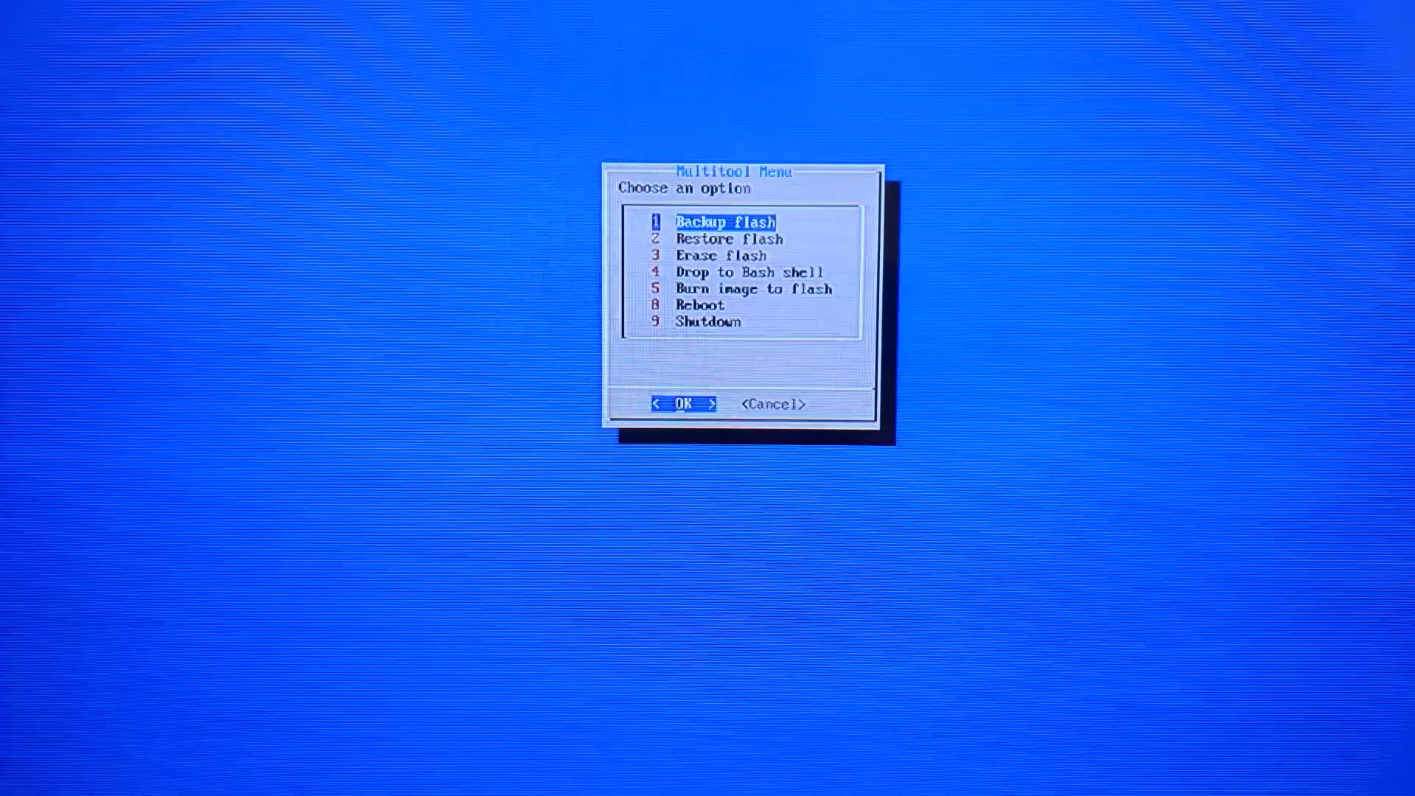
Start restoring the 4-32_android_9.gz backup image to flash device mmcblk2
key(Down)
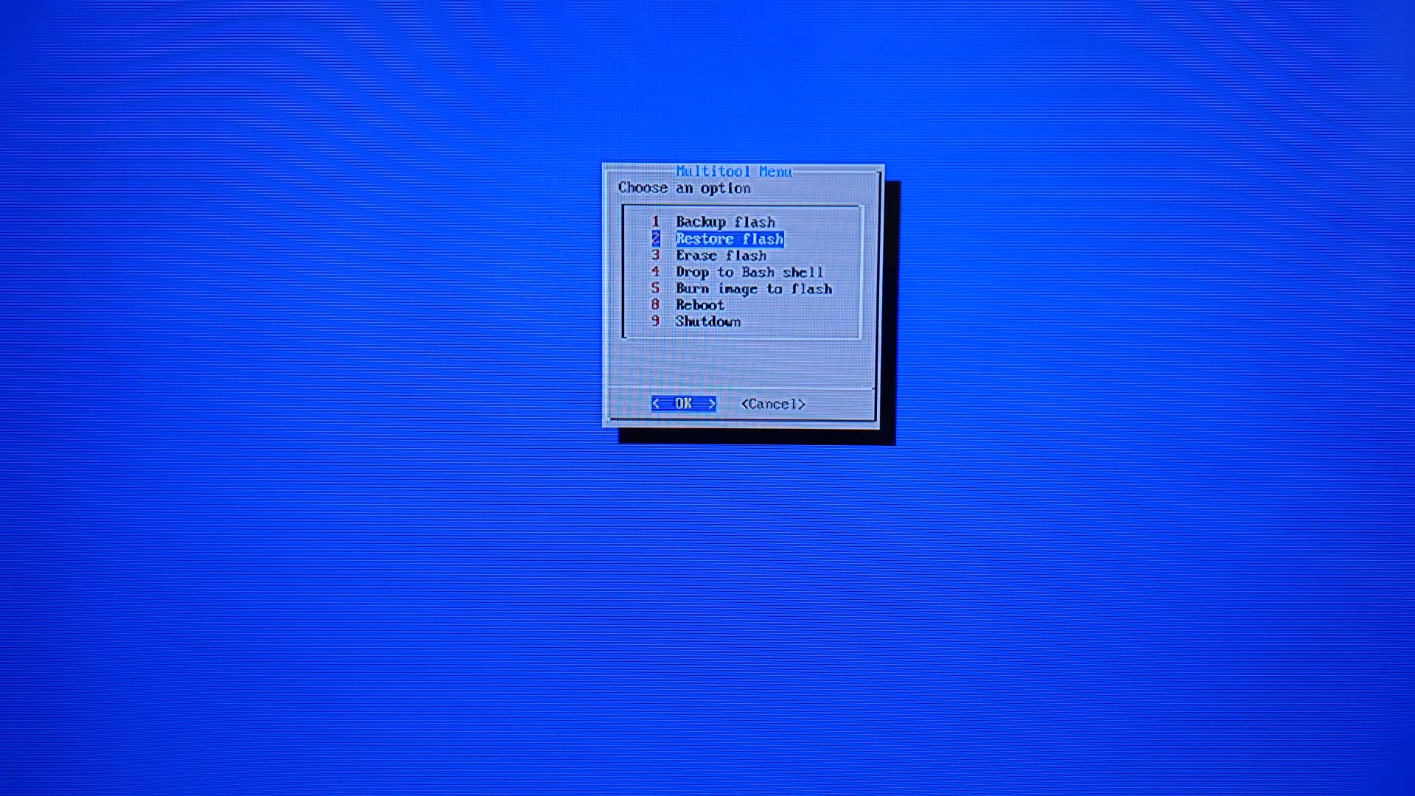
key(Return)
key(Return)
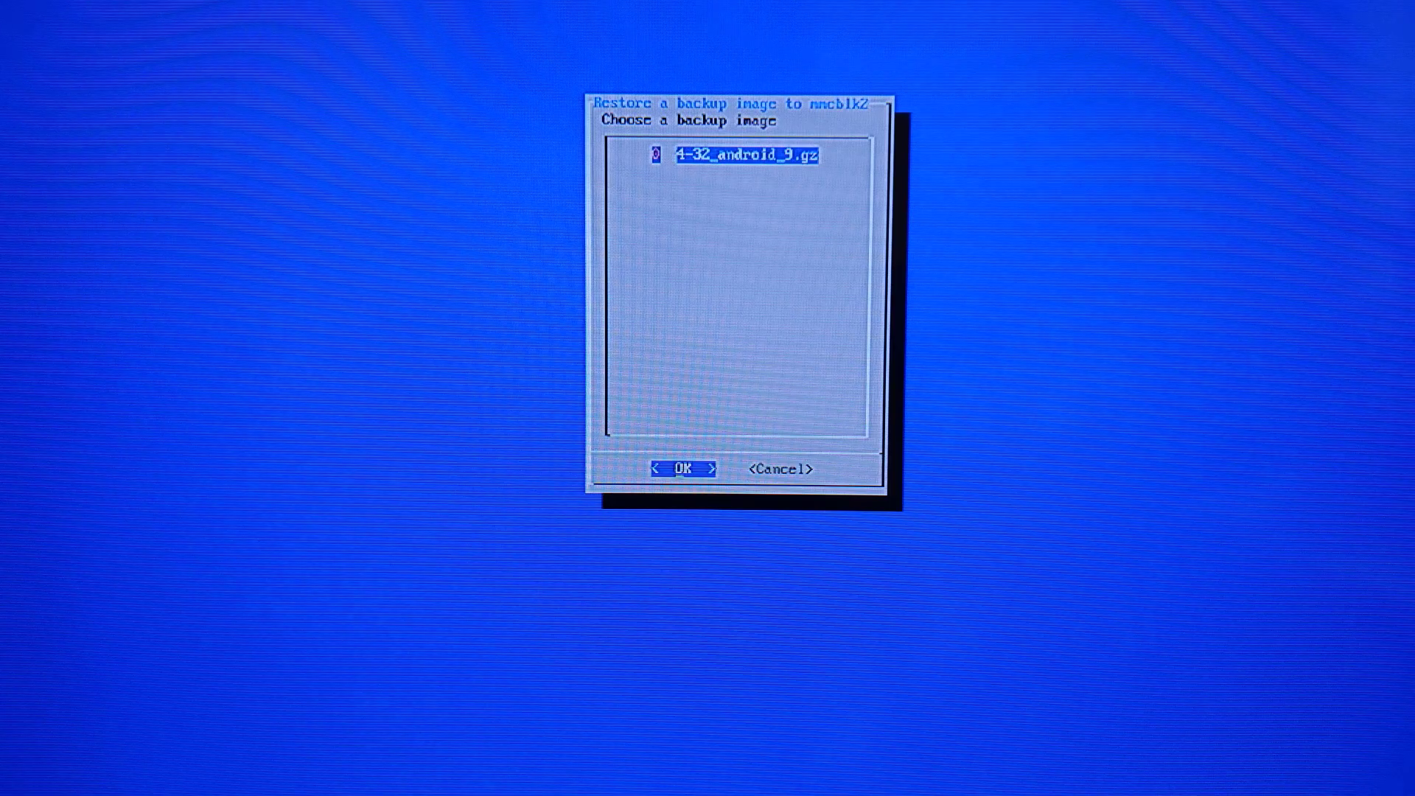
key(Return)
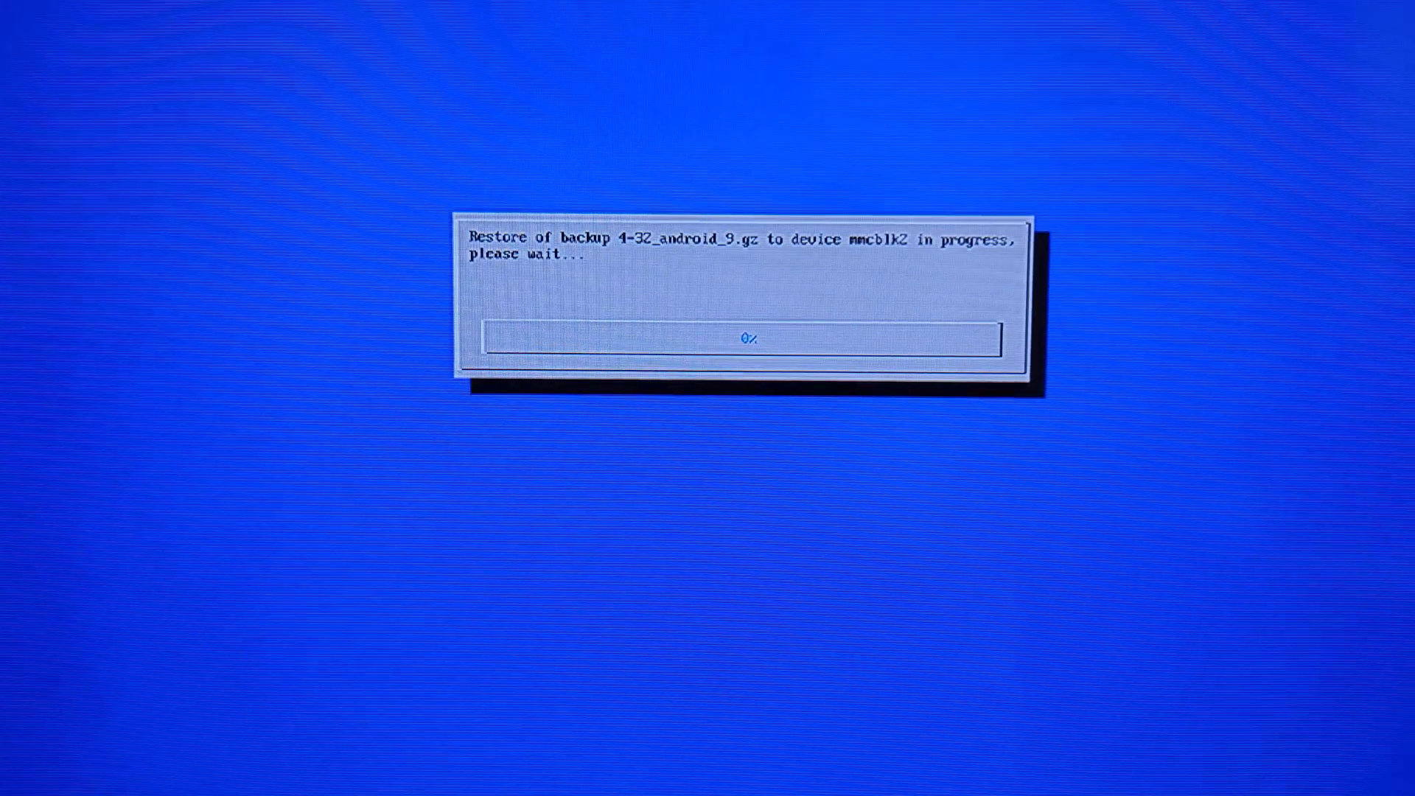